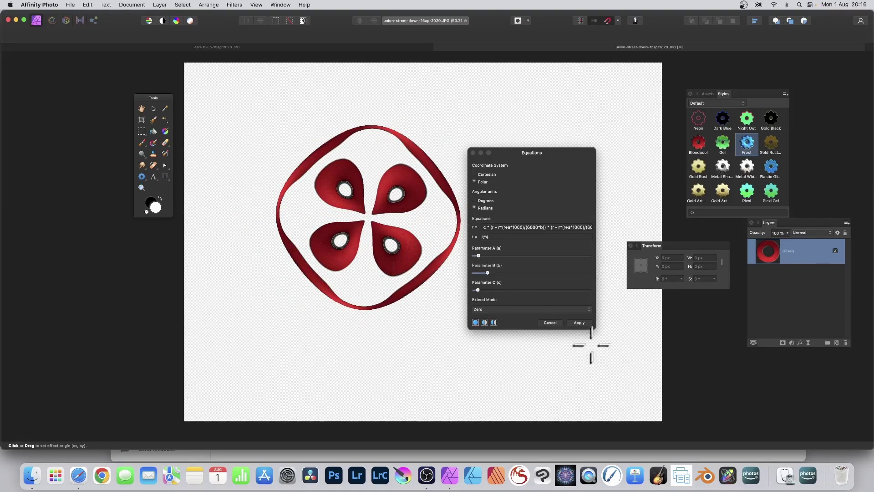
- Cancel the Equations filter and delete the equation text layer, leaving an empty canvas
click(549, 323)
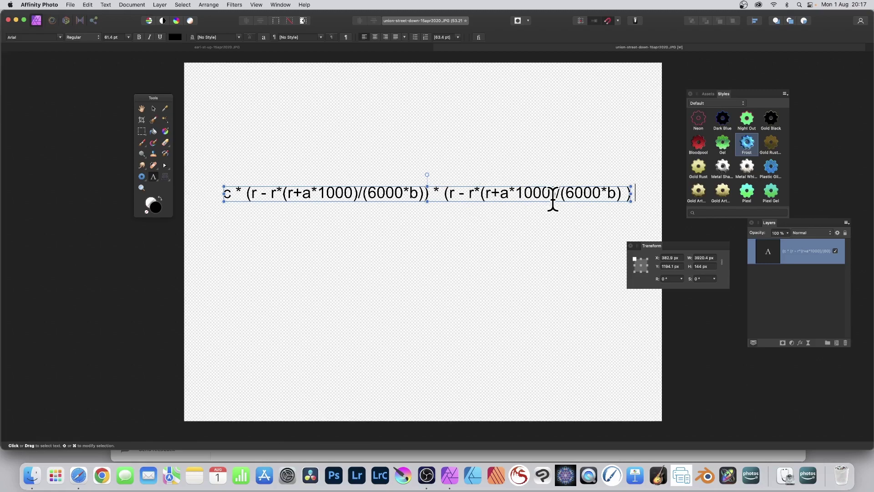
key(Escape)
key(Delete)
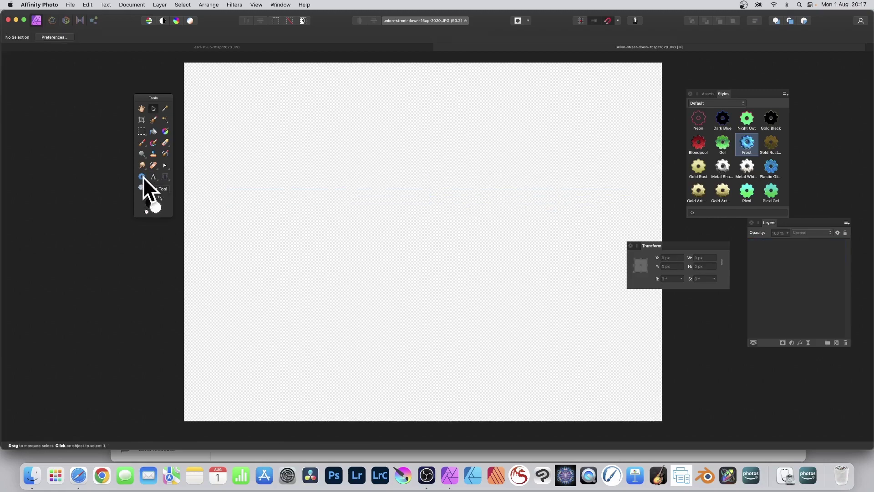
- Draw a donut shape across the canvas with the Donut Tool
click(142, 177)
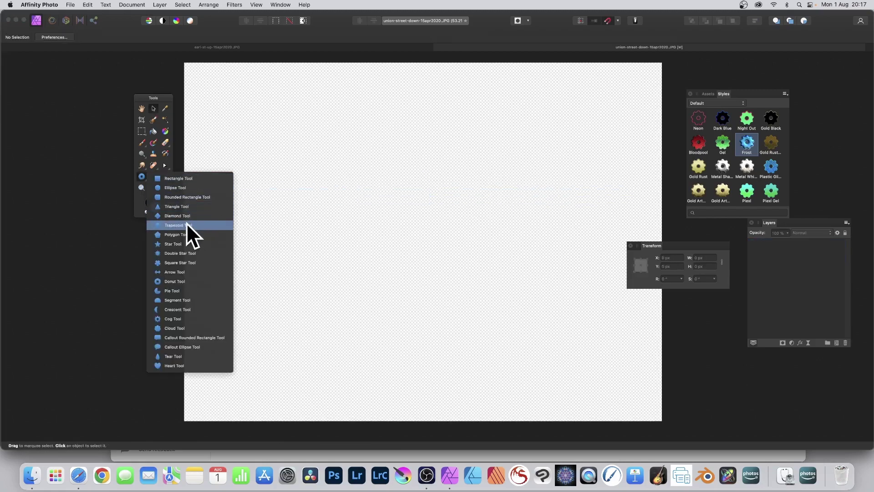
click(179, 282)
drag(246, 111, 549, 403)
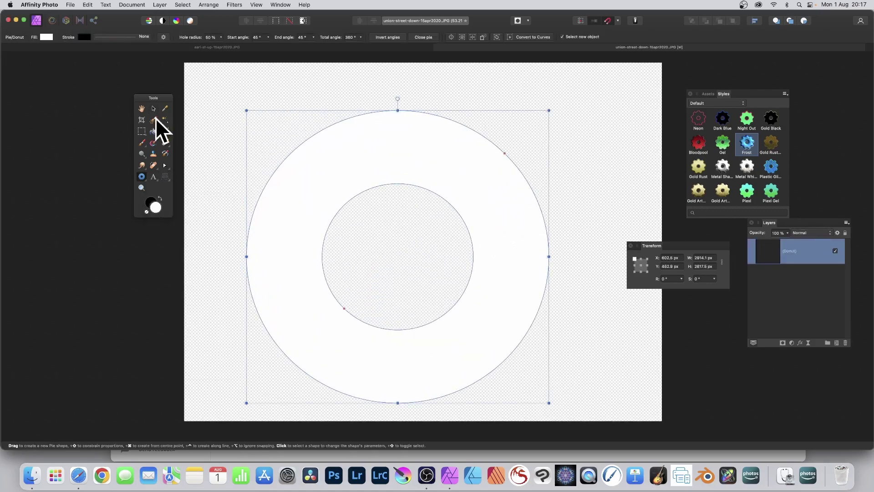
- Move and enlarge the donut, then apply the Bloodpool red style
click(154, 108)
drag(333, 183, 305, 146)
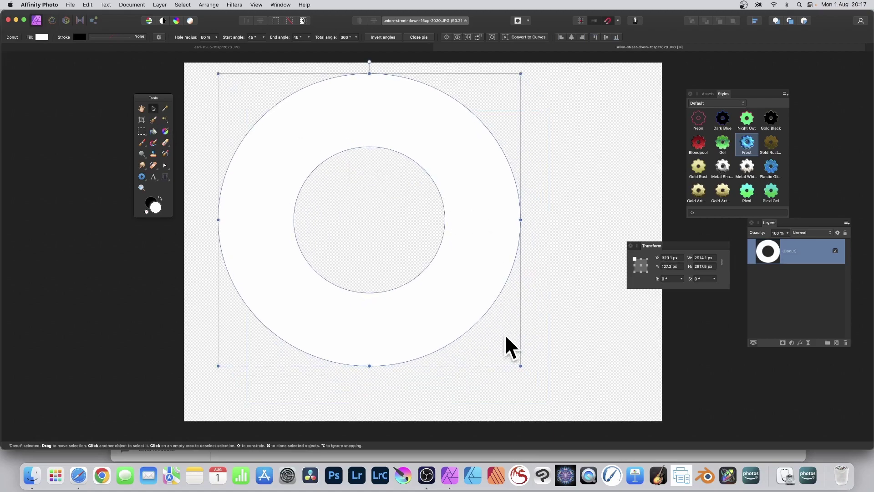
drag(521, 366, 576, 403)
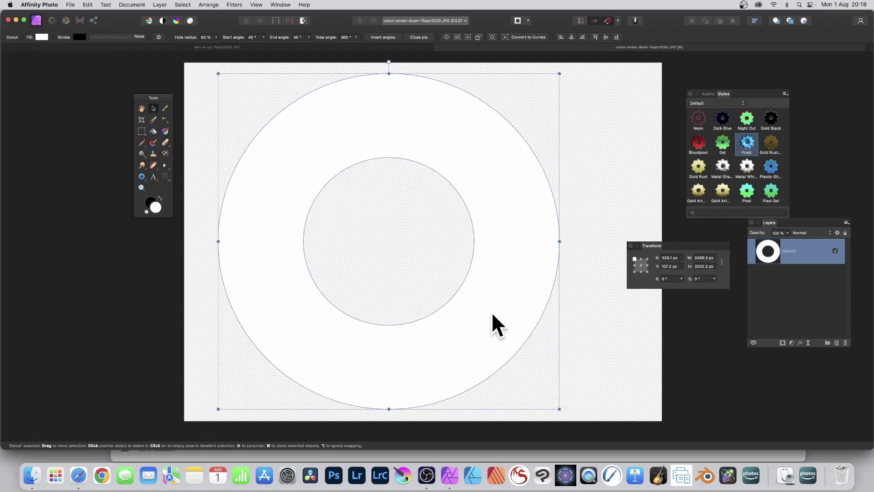
drag(516, 305, 518, 308)
click(698, 142)
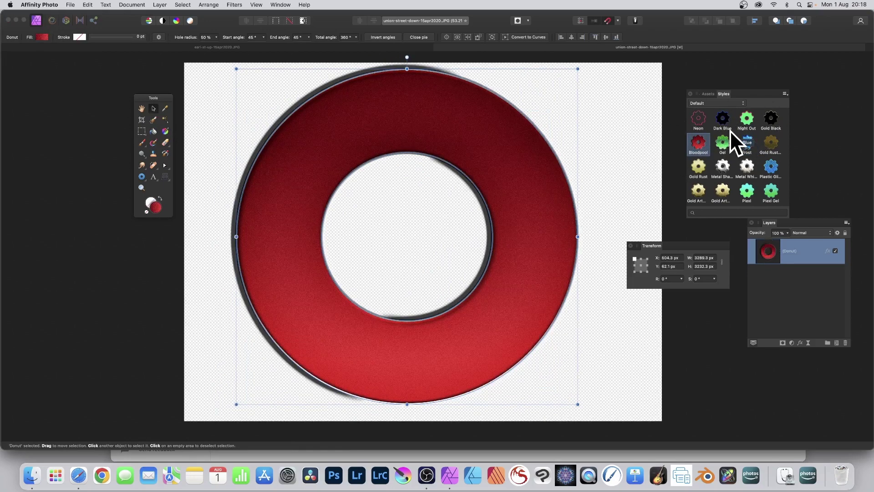
- Try silver metal and Gold Rust styles, shrink the donut slightly, and finish with Gold Art Deco
click(724, 165)
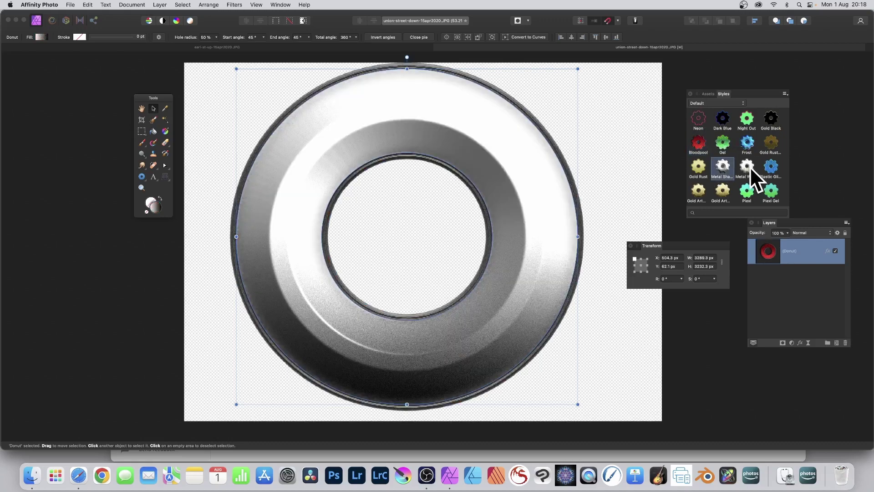
click(695, 166)
click(724, 166)
drag(236, 68, 249, 80)
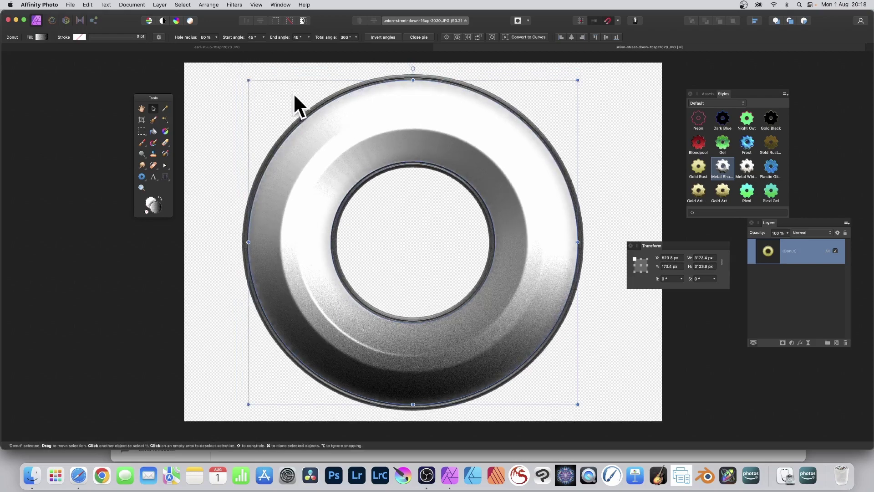
click(723, 194)
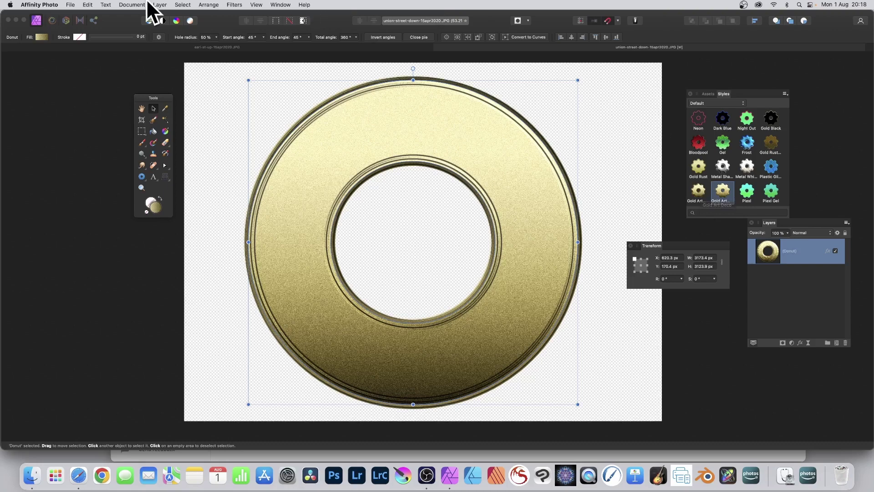
- Rasterise the gold donut layer into pixels via Layer > Rasterise
click(162, 5)
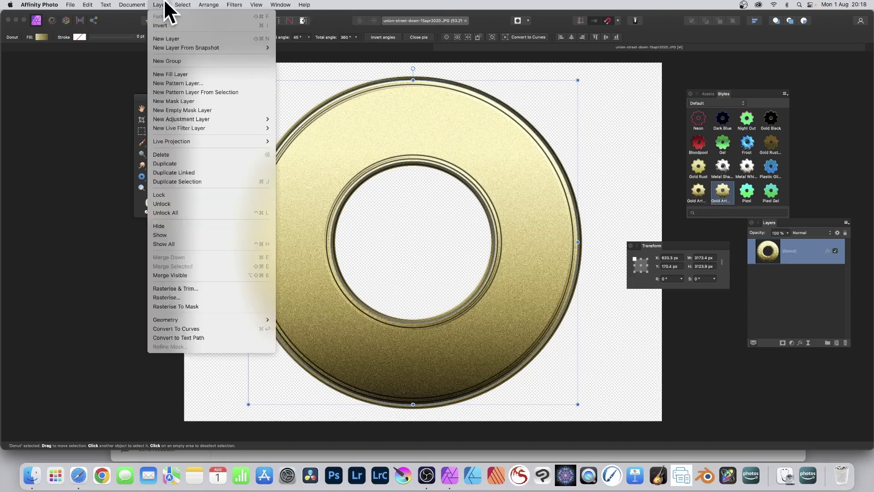
click(211, 297)
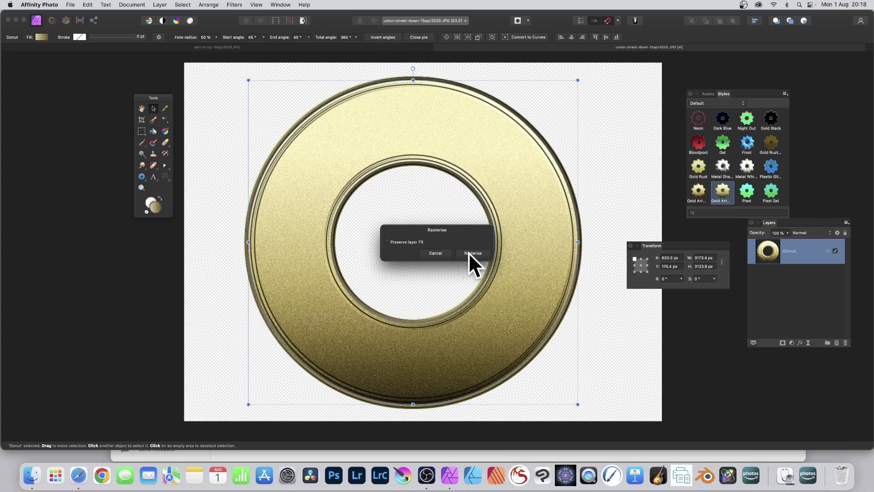
click(482, 253)
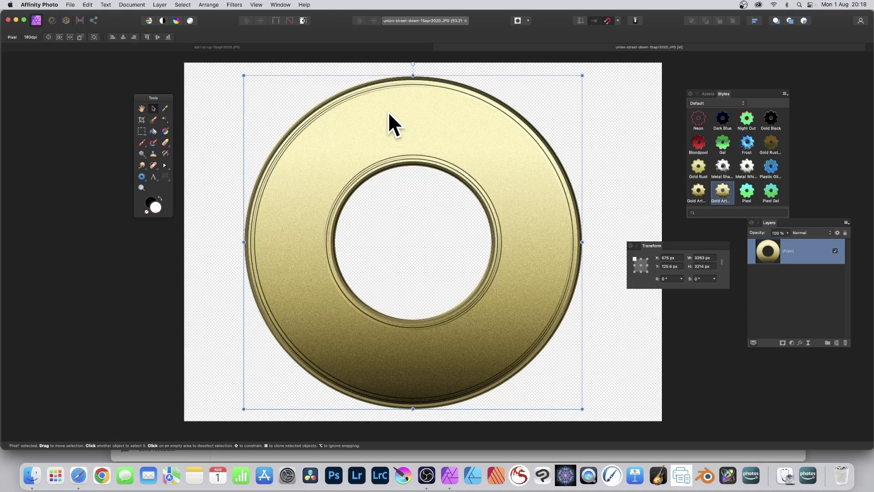
- Open the Distort > Equations filter, centre its dialog, and choose Polar coordinates
click(233, 4)
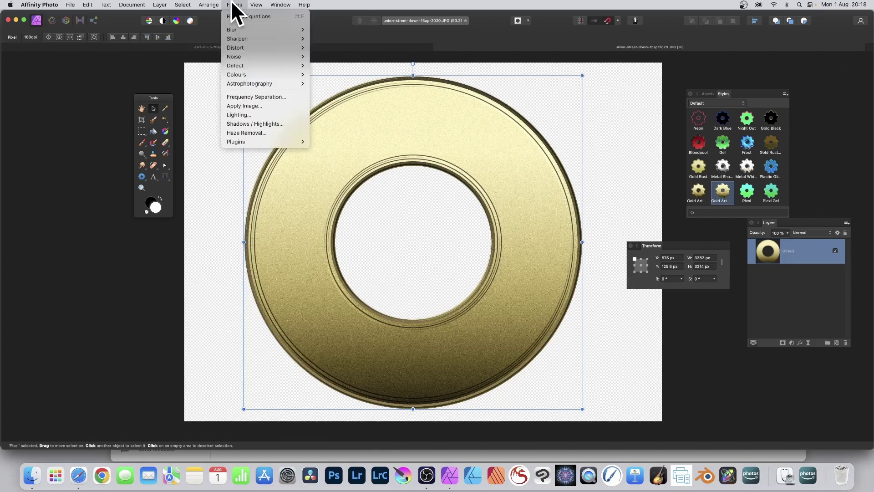
mouse_move(242, 48)
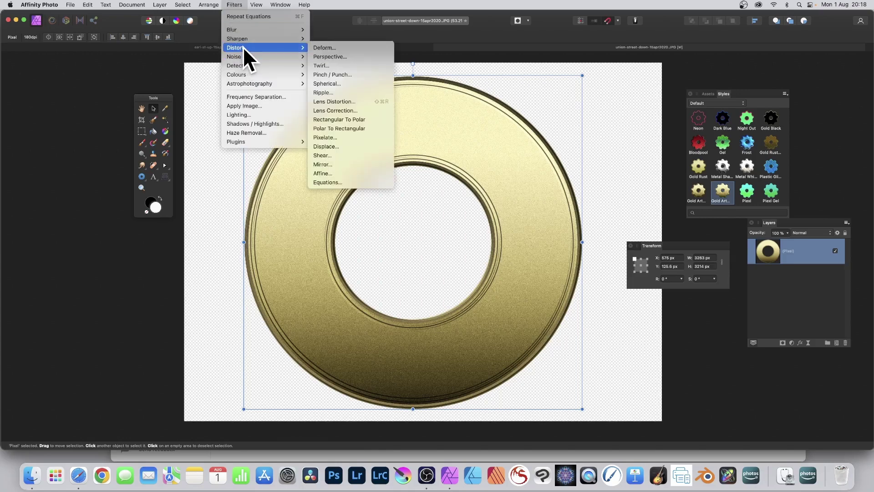
click(350, 181)
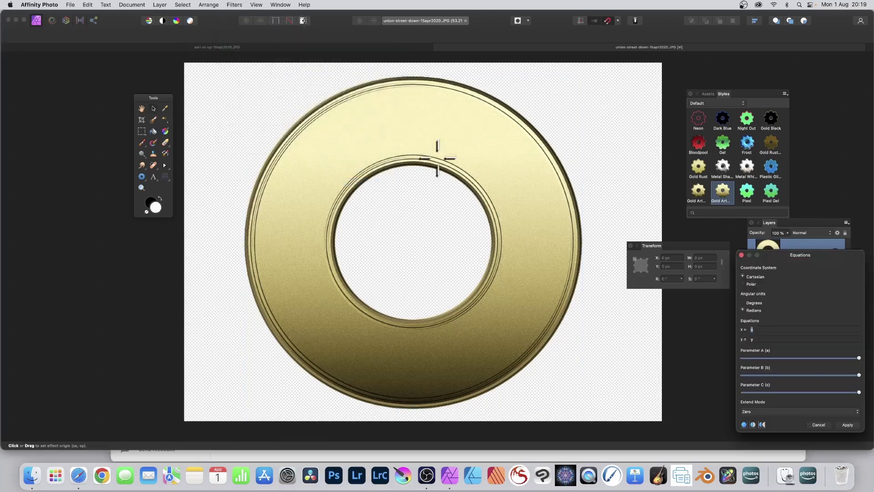
drag(761, 251, 411, 94)
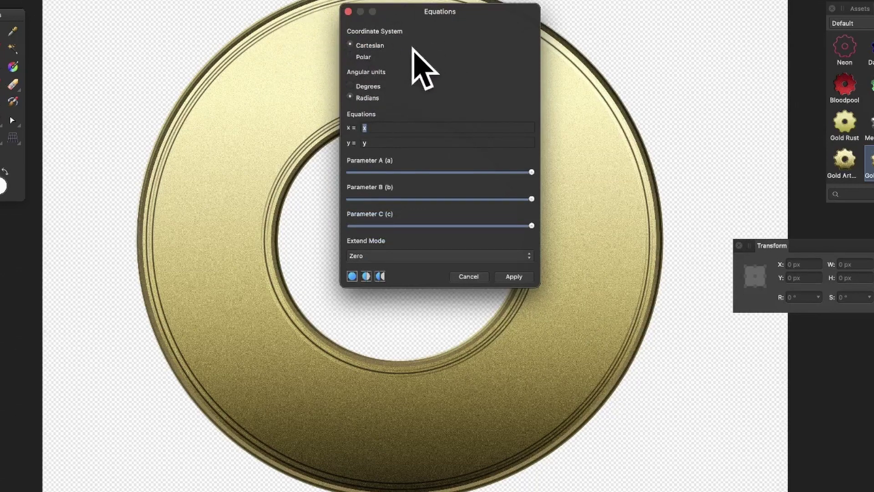
click(351, 58)
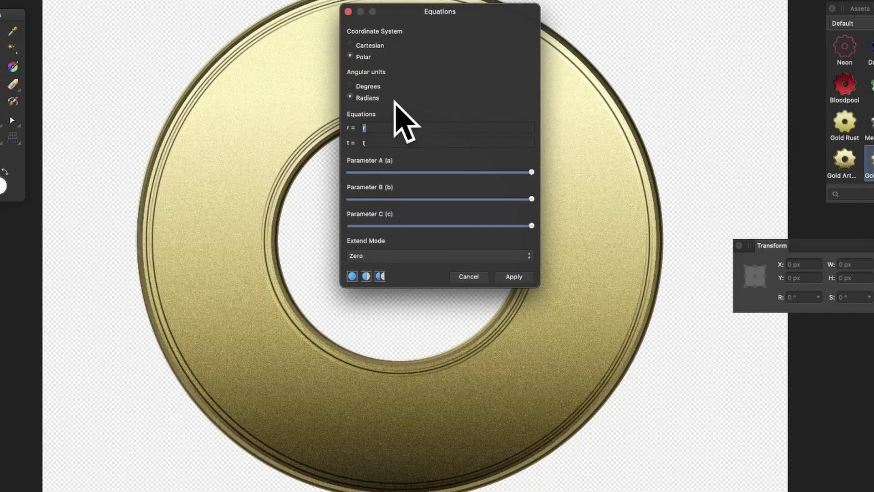
- Paste the custom radius expression into the r= field
text((r*(r+a*1000)/(6000*b)) * (r - r*(r+a*1000)/(6000*b) ))
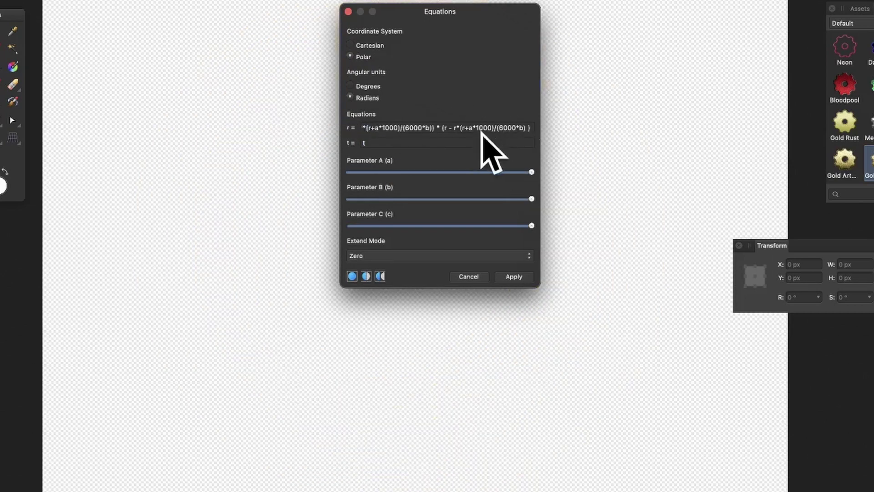
drag(487, 128, 528, 129)
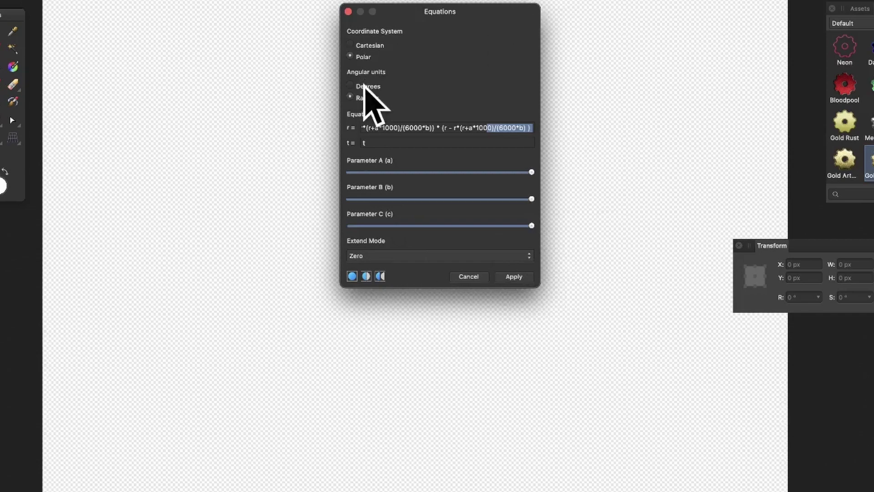
click(384, 128)
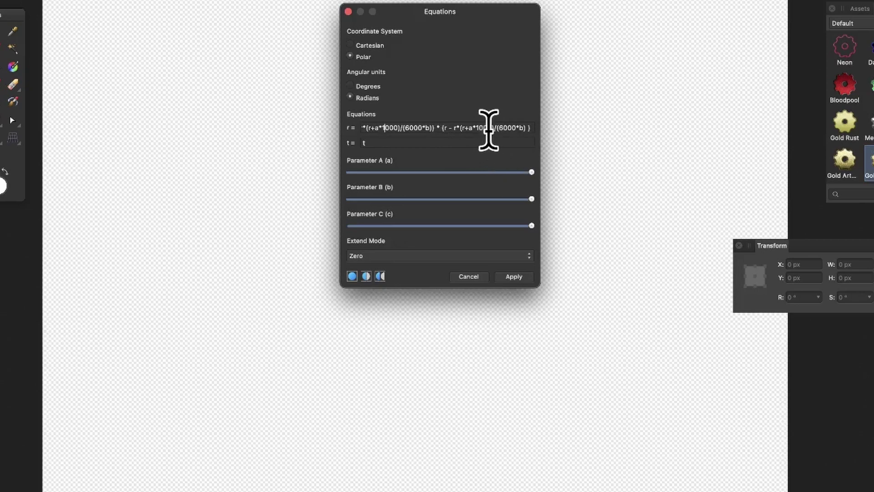
- Tune Parameters A, B and C and shift the origin up-left to swirl the donut
drag(486, 172, 414, 172)
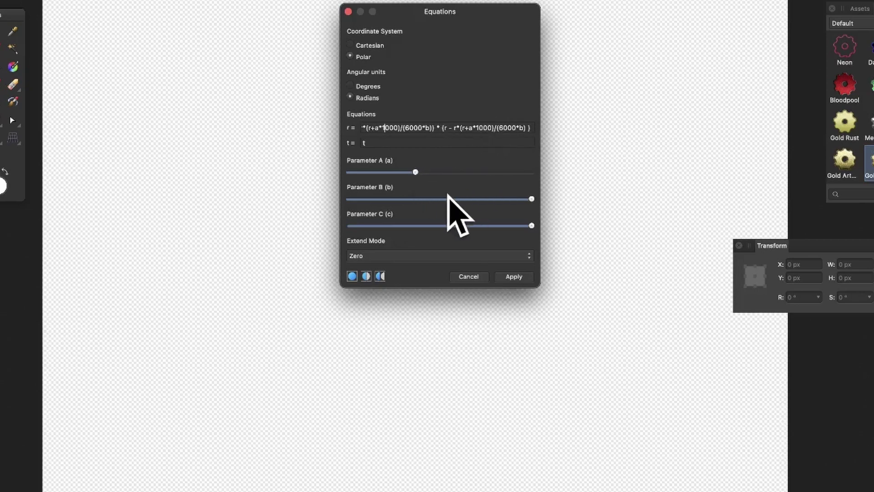
drag(446, 199, 387, 199)
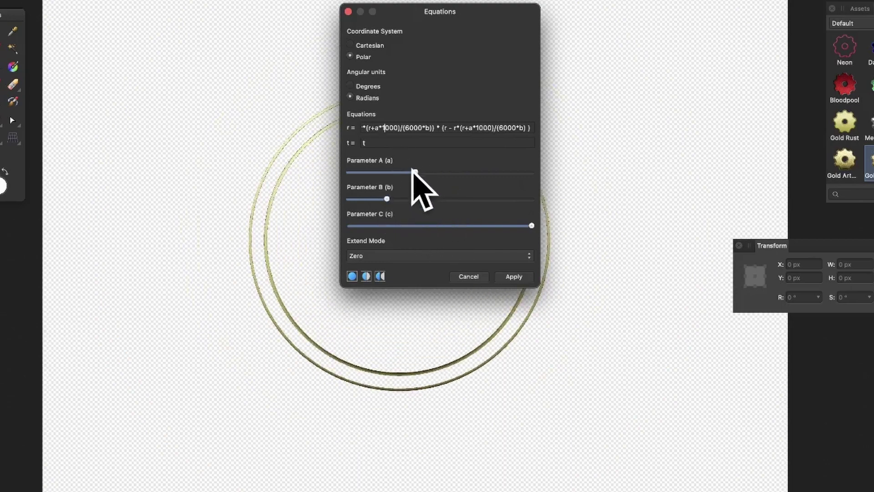
mouse_move(416, 172)
mouse_down()
mouse_move(391, 172)
mouse_move(417, 172)
mouse_up()
drag(484, 226, 361, 226)
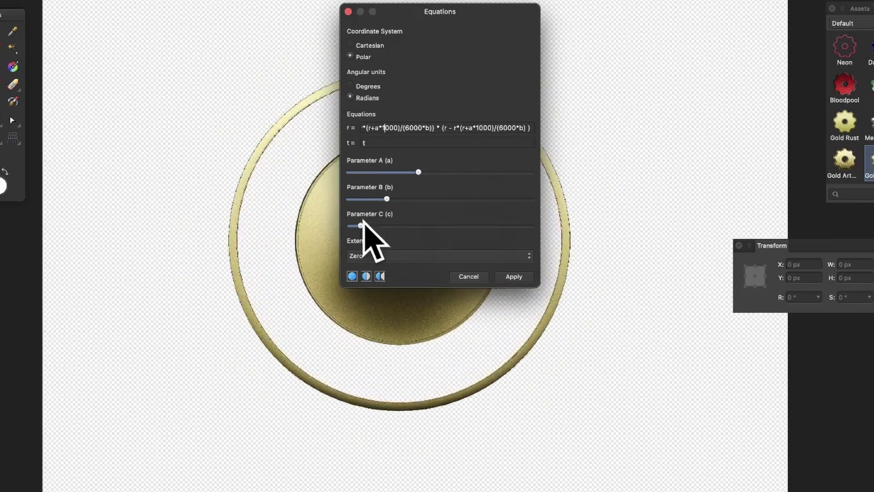
drag(400, 16, 601, 6)
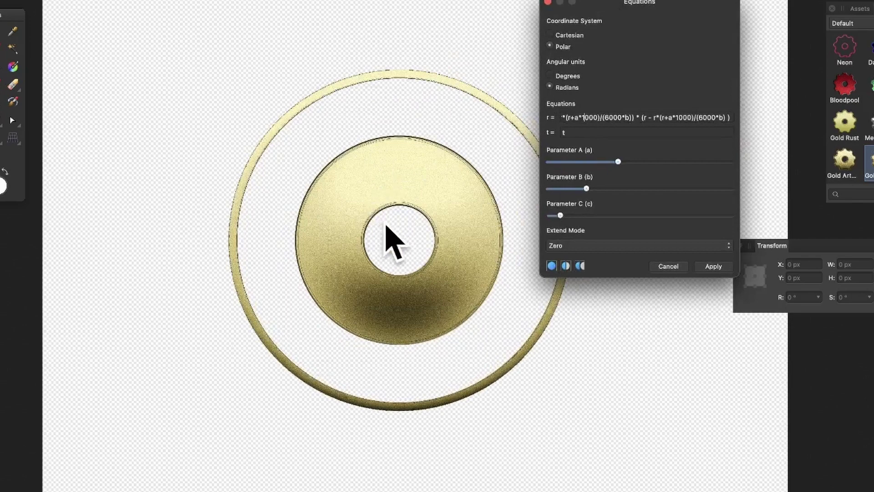
drag(391, 238, 284, 168)
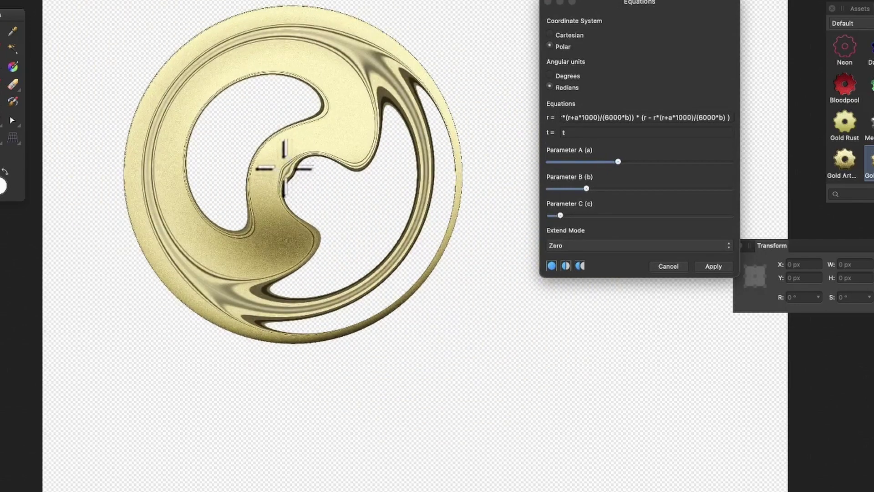
- Try t/4 and then t*4 in the angle equation, repositioning the polar origin
click(578, 133)
text(/4)
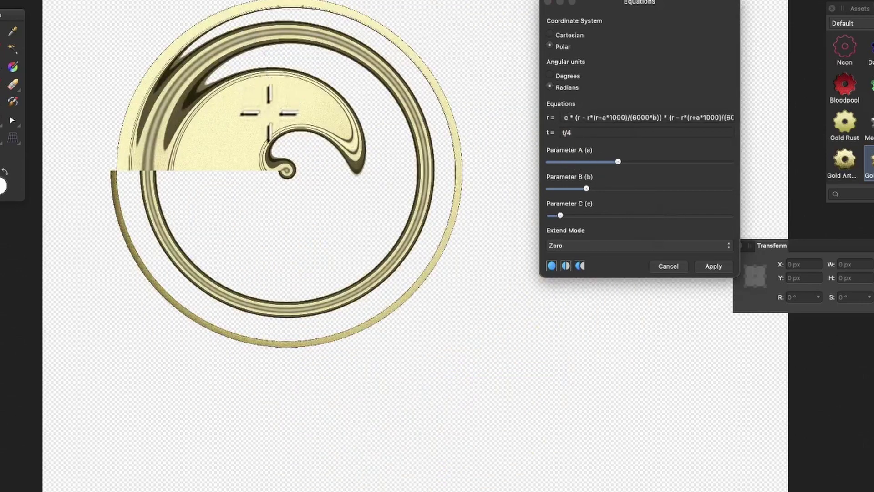
drag(273, 117, 284, 157)
click(584, 133)
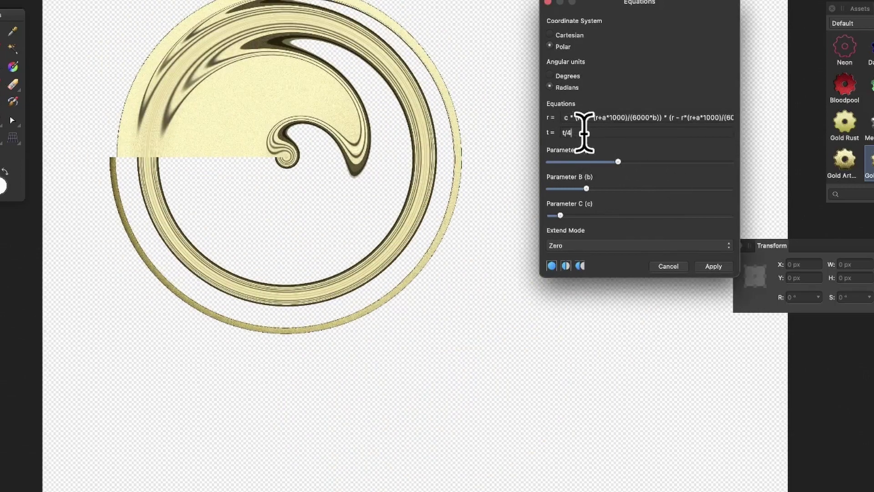
key(BackSpace)
key(BackSpace)
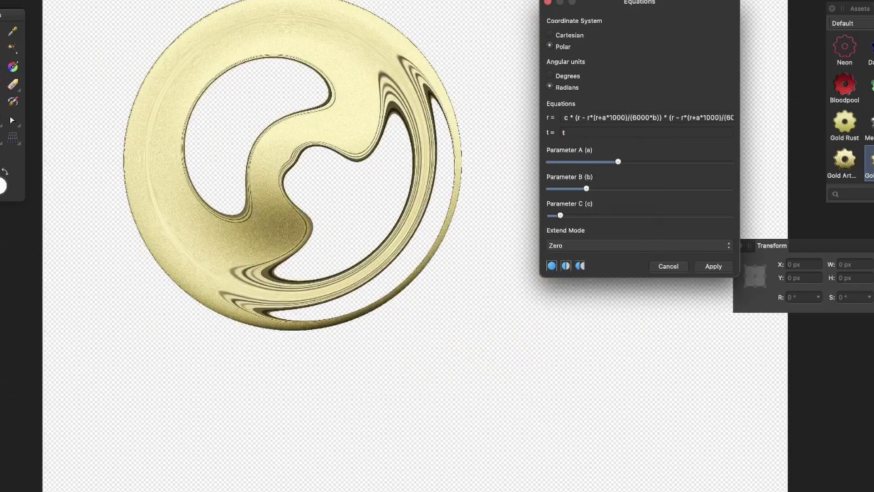
text(*4)
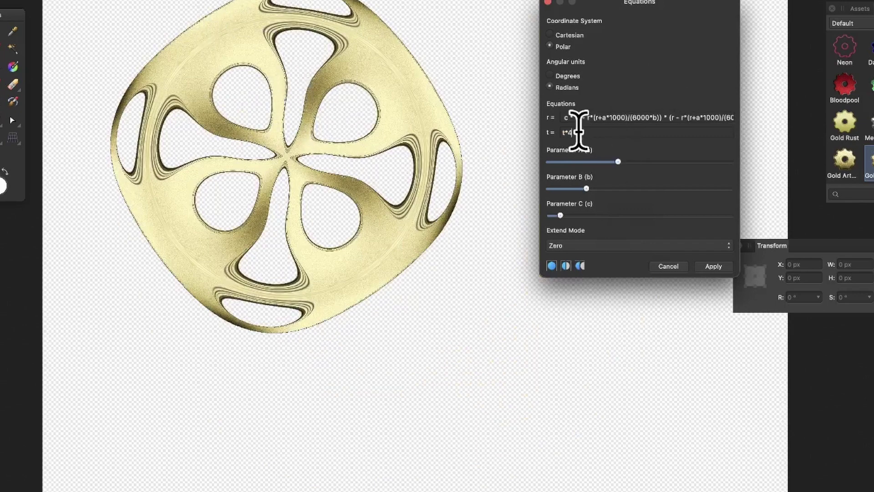
- Try t*7 and t*10, settle on t*20, and move the origin around the design
key(BackSpace)
text(7)
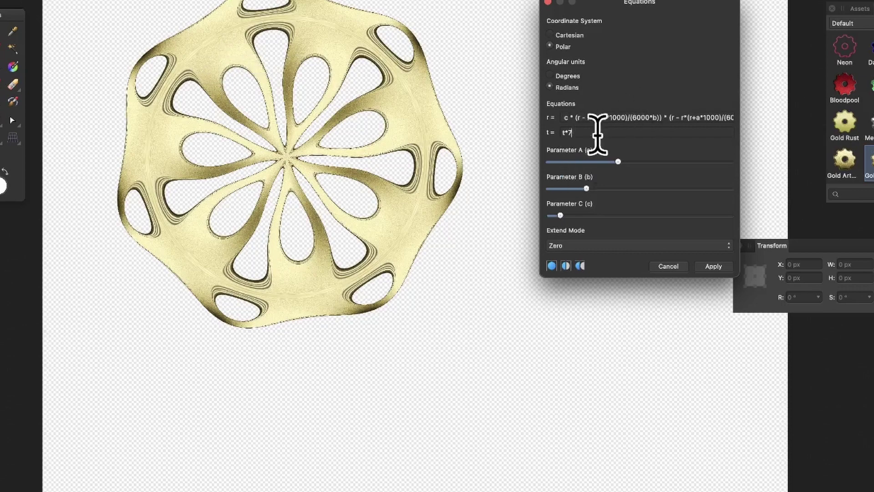
key(BackSpace)
text(10)
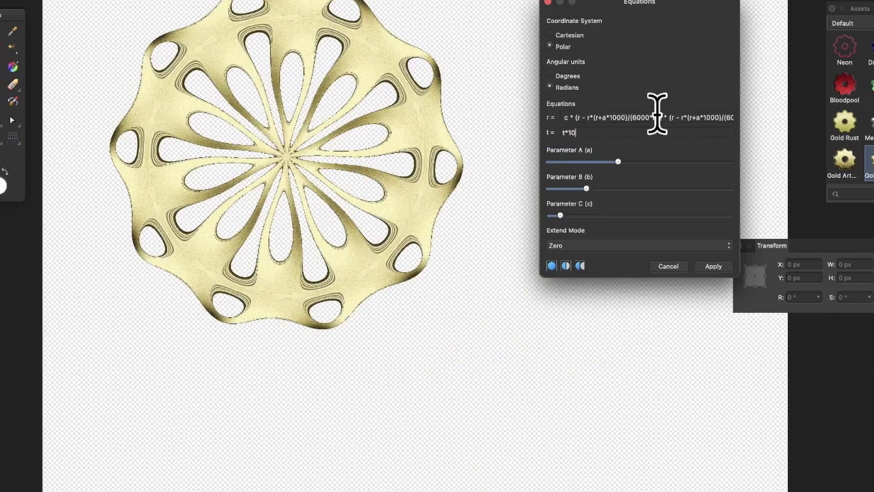
key(BackSpace)
key(BackSpace)
key(BackSpace)
text(*)
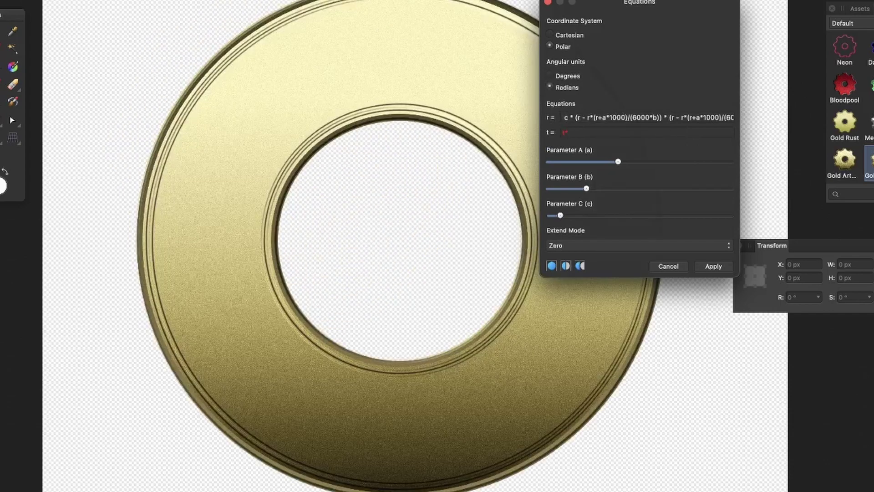
text(20)
drag(297, 114, 296, 160)
- Change the r equation's a*1000 factor to a*200 and its 6000 divisor to 4000
click(617, 118)
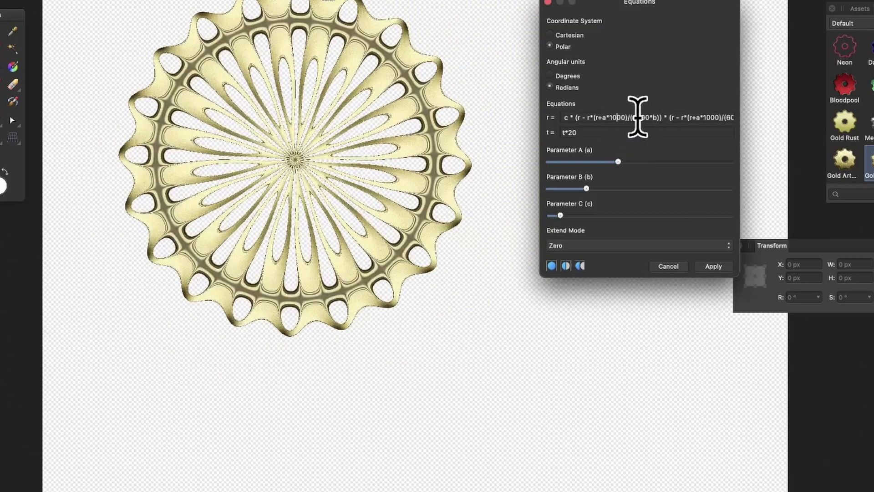
click(622, 117)
key(BackSpace)
key(BackSpace)
key(BackSpace)
key(BackSpace)
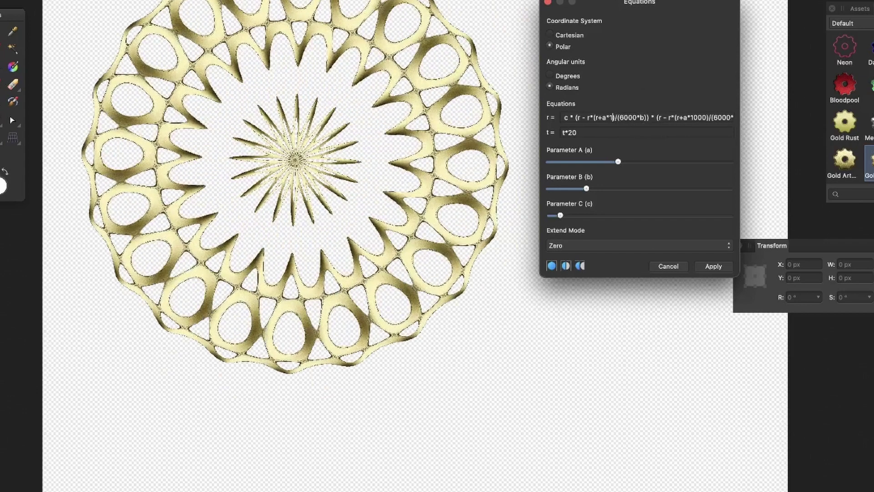
text(400)
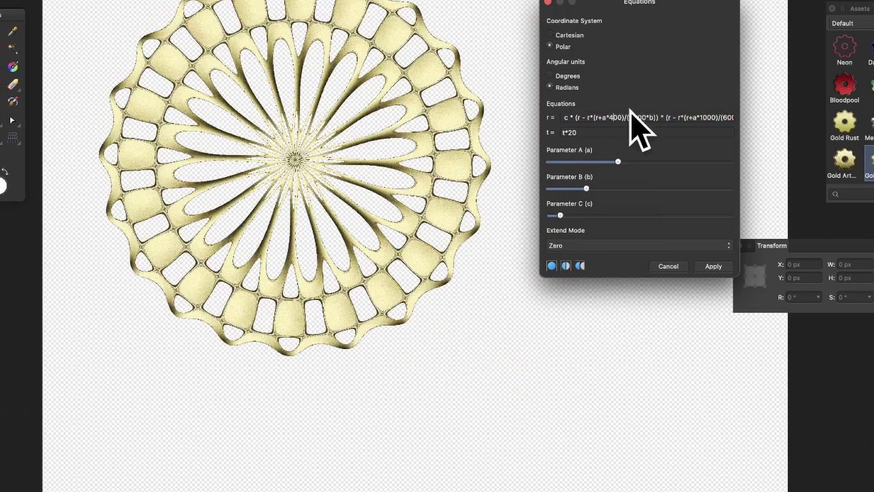
key(Left)
key(Left)
key(BackSpace)
text(2)
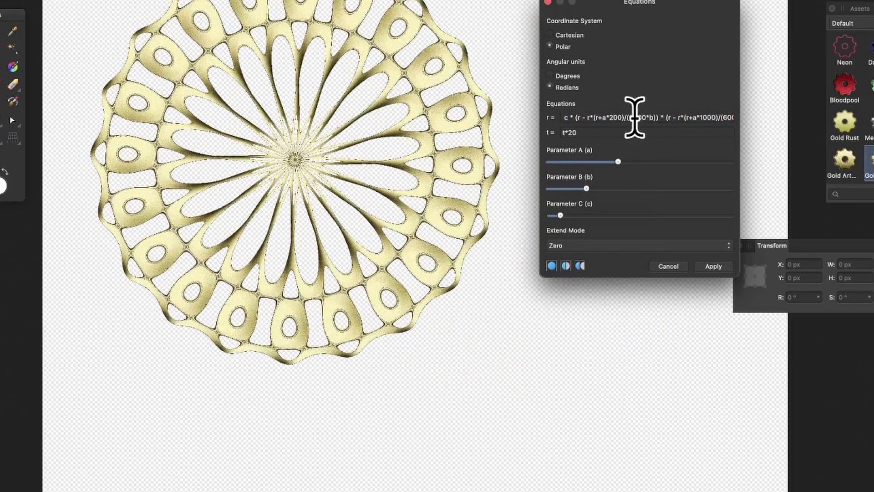
click(633, 118)
text(0)
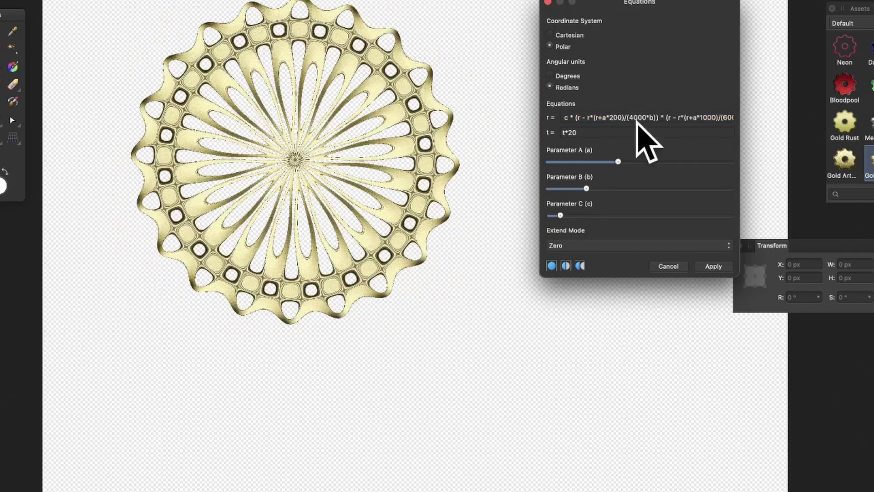
key(BackSpace)
key(BackSpace)
text(4)
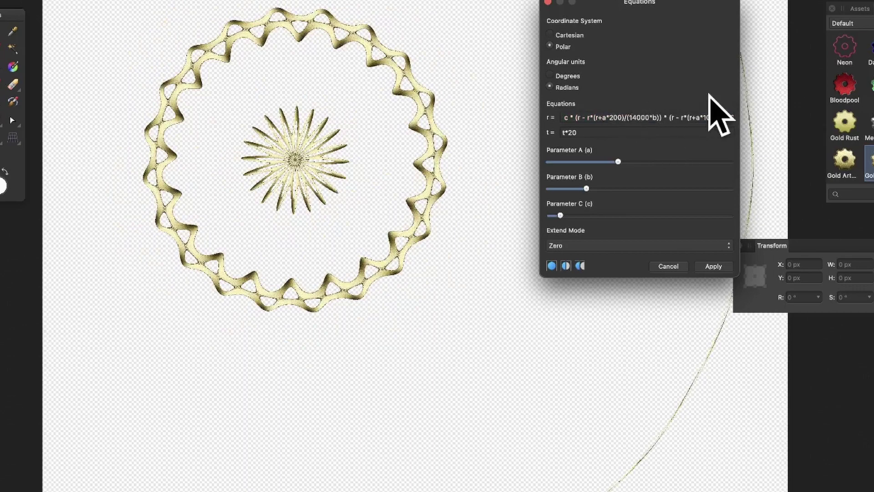
key(BackSpace)
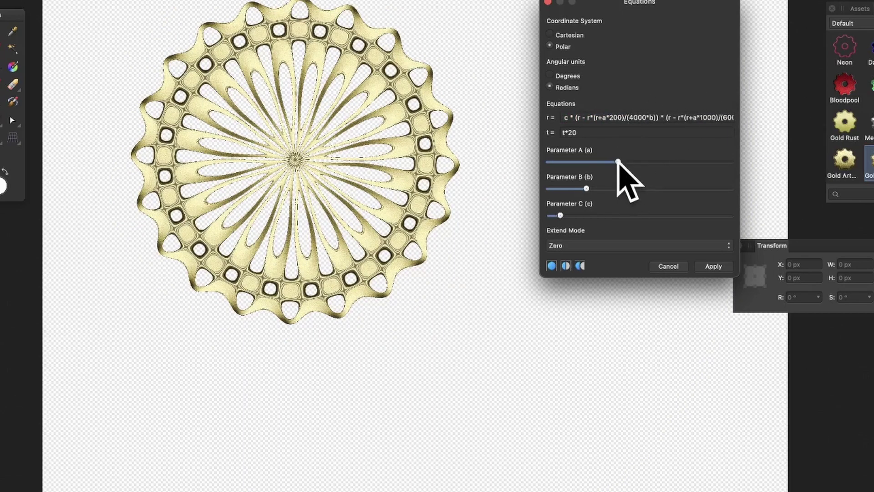
- Lower Parameter A, raise C, nudge B, and move the origin to form a dense lattice
drag(618, 162, 551, 215)
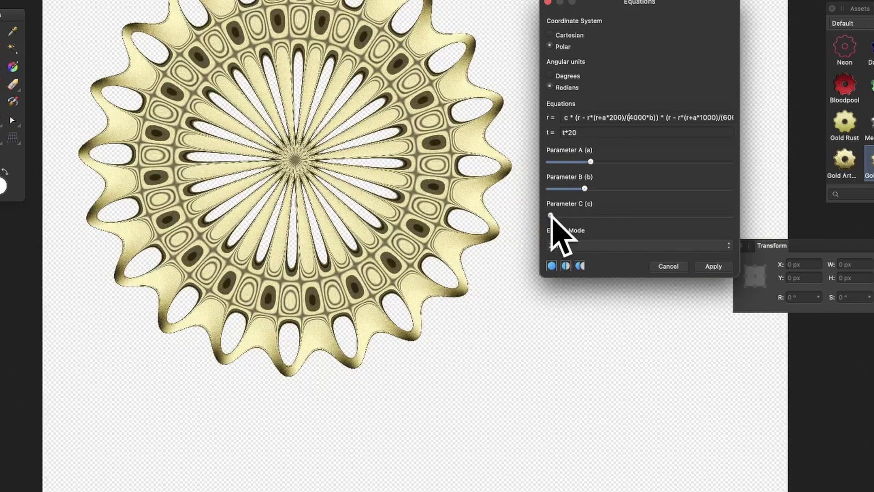
drag(551, 215, 565, 216)
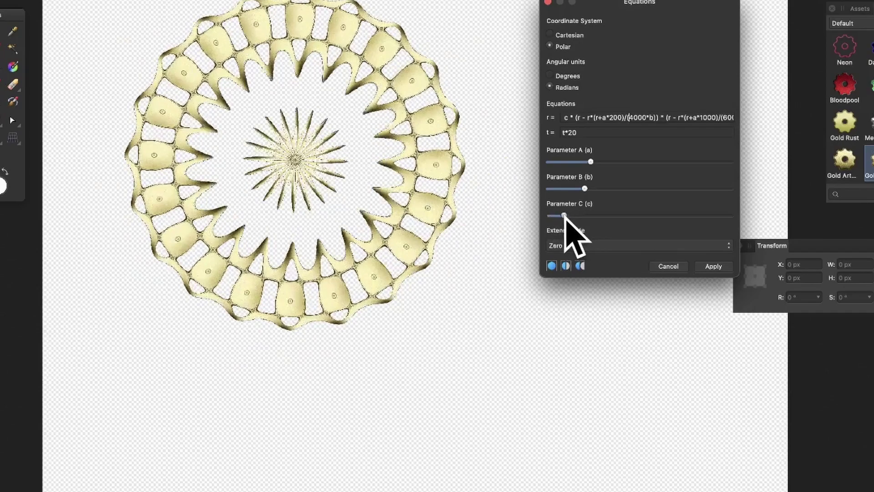
mouse_move(584, 188)
mouse_down()
mouse_move(602, 195)
mouse_move(587, 188)
mouse_up()
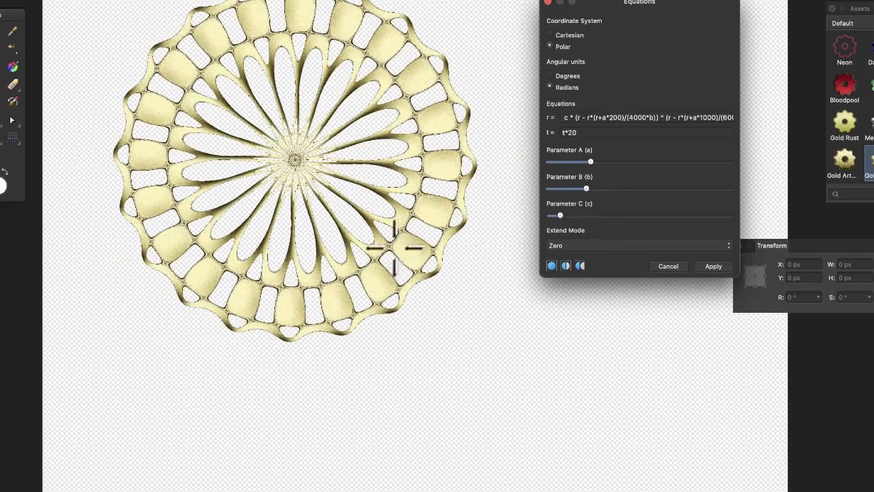
drag(256, 192, 277, 214)
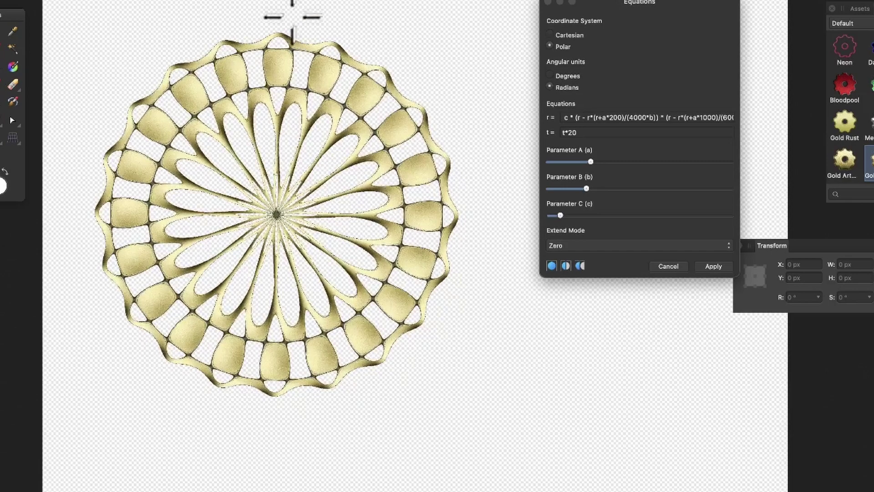
- Change the angle equation to t*10, lower Parameter C, nudge B, and move the origin up
click(579, 133)
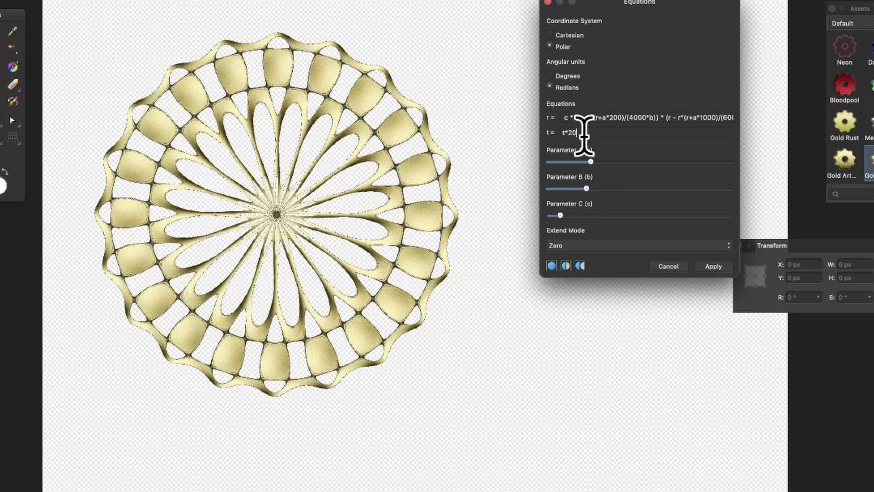
key(BackSpace)
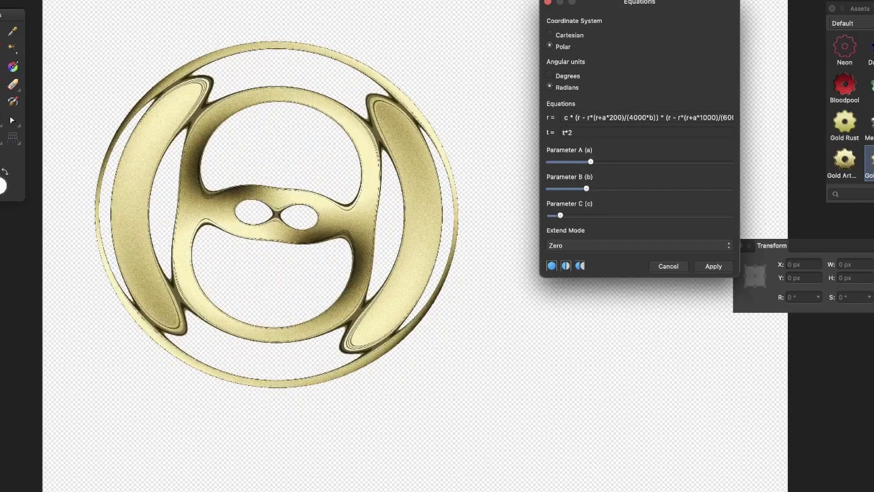
key(BackSpace)
text(10)
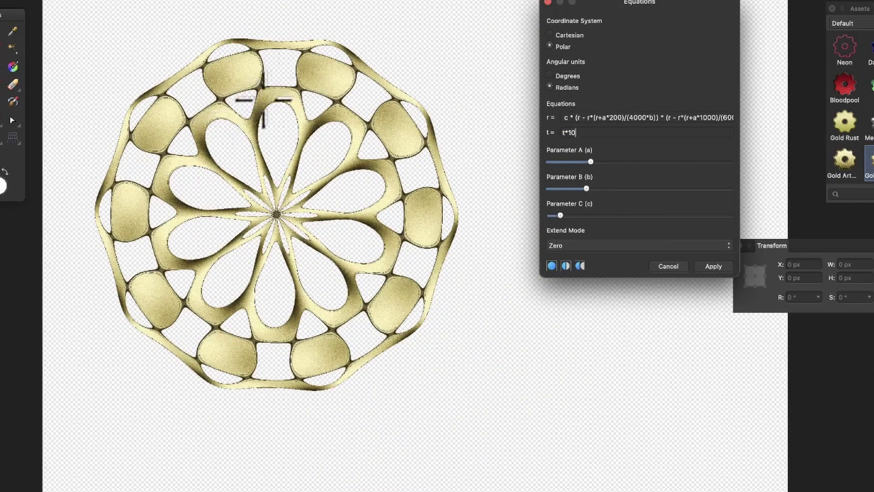
drag(561, 216, 558, 216)
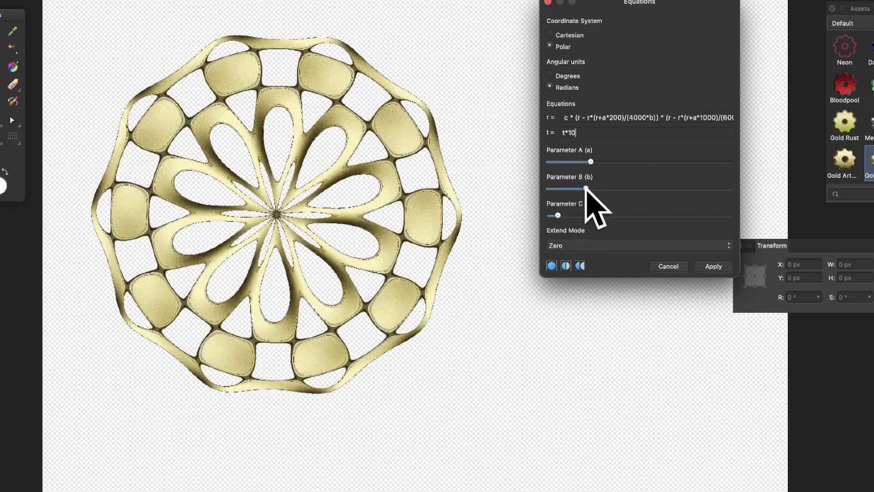
drag(586, 188, 588, 189)
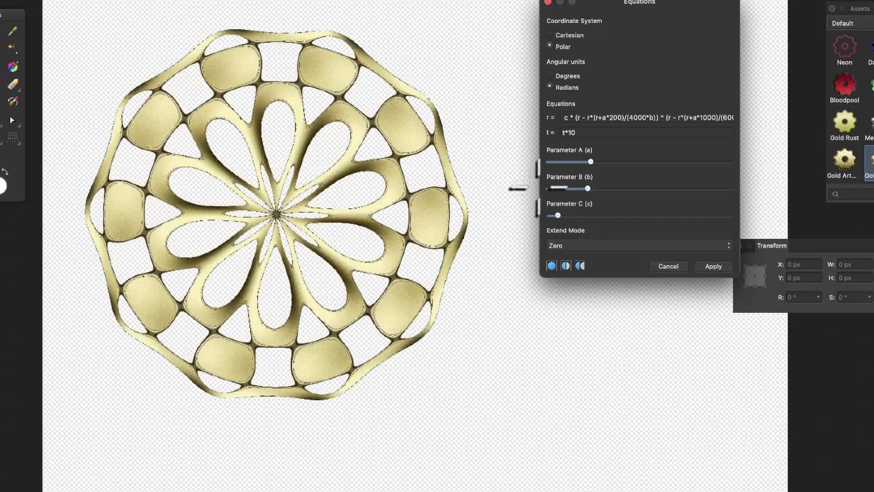
mouse_move(276, 215)
mouse_down()
mouse_move(279, 198)
mouse_move(274, 209)
mouse_up()
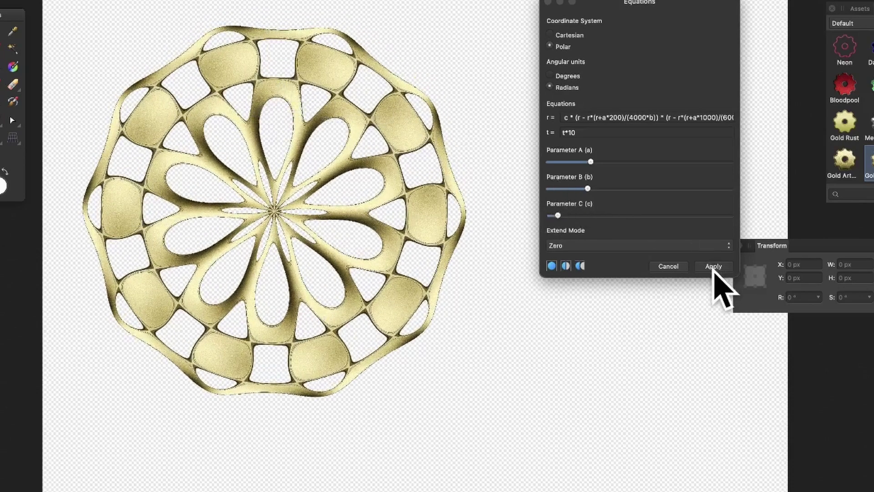
- Preview the Full, Repeat, Wrap and Mirror extend modes
click(594, 246)
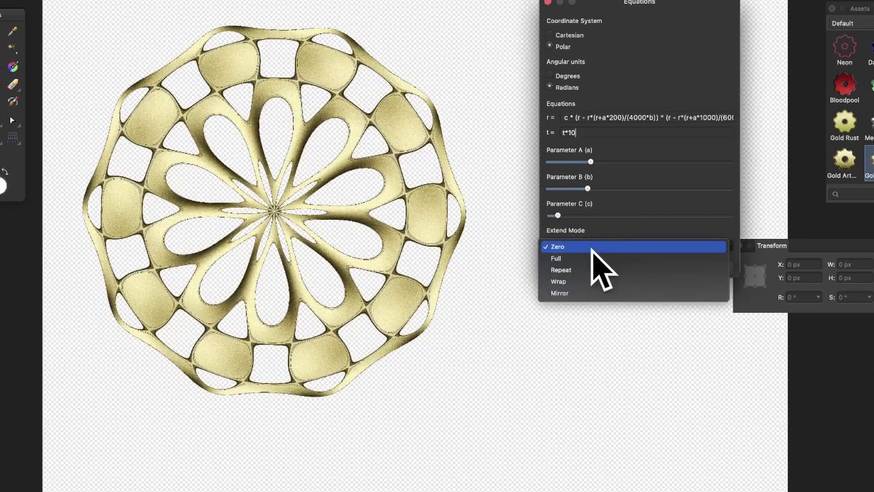
click(588, 257)
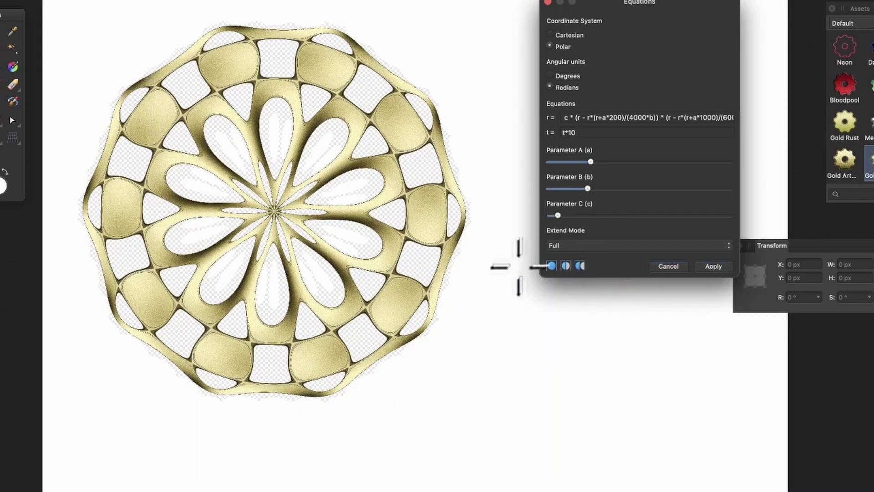
click(558, 248)
click(564, 256)
click(569, 248)
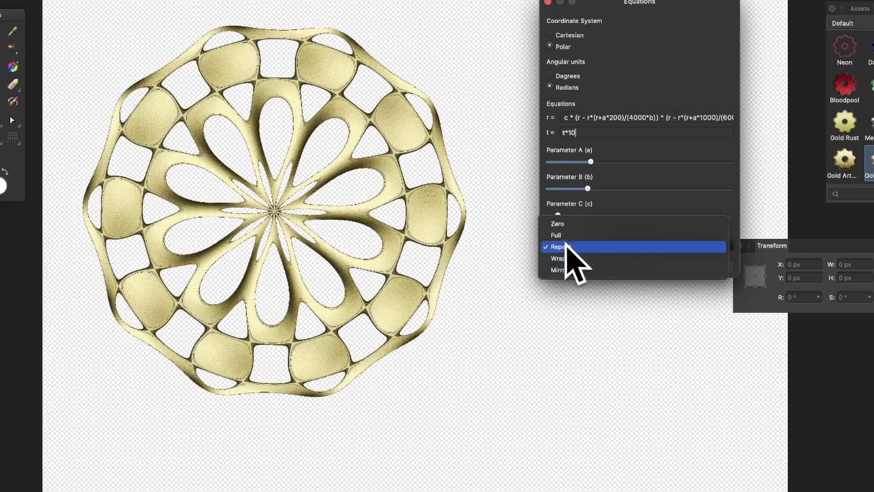
click(572, 268)
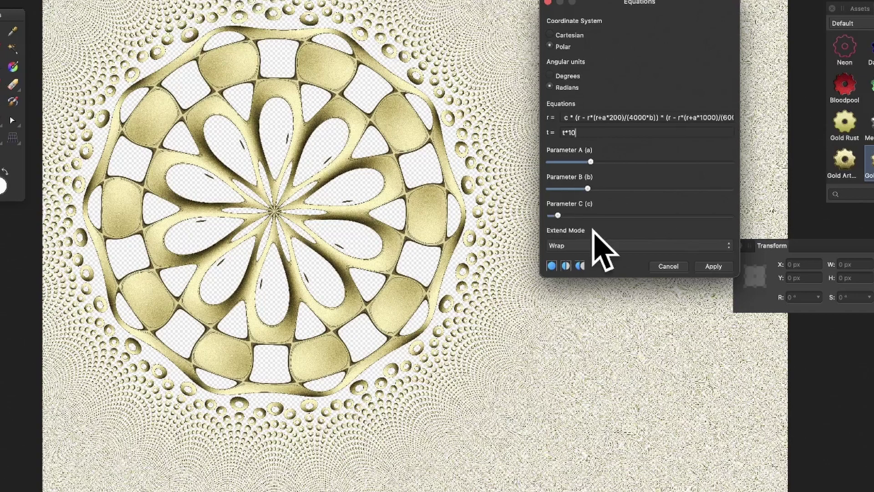
click(564, 247)
click(573, 258)
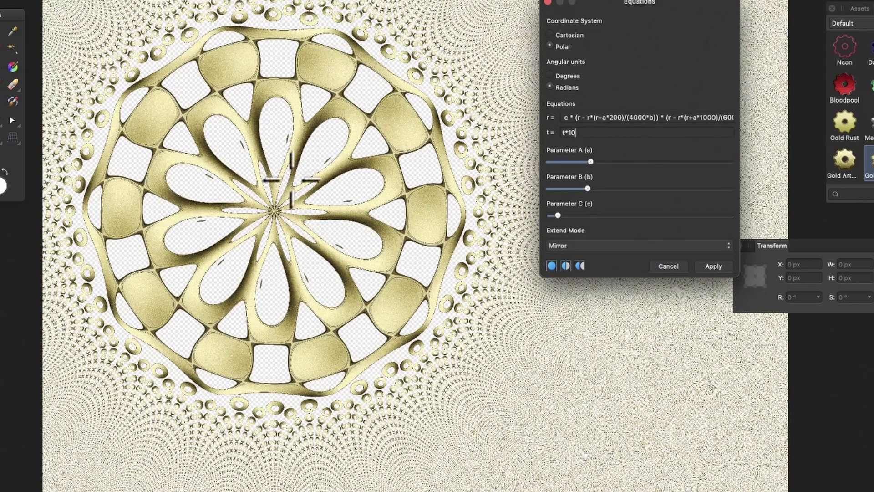
- Shift the origin slightly and set Extend Mode back to Zero
mouse_move(292, 179)
mouse_down()
mouse_move(313, 172)
mouse_move(319, 210)
mouse_move(332, 185)
mouse_move(301, 198)
mouse_move(284, 226)
mouse_move(295, 175)
mouse_up()
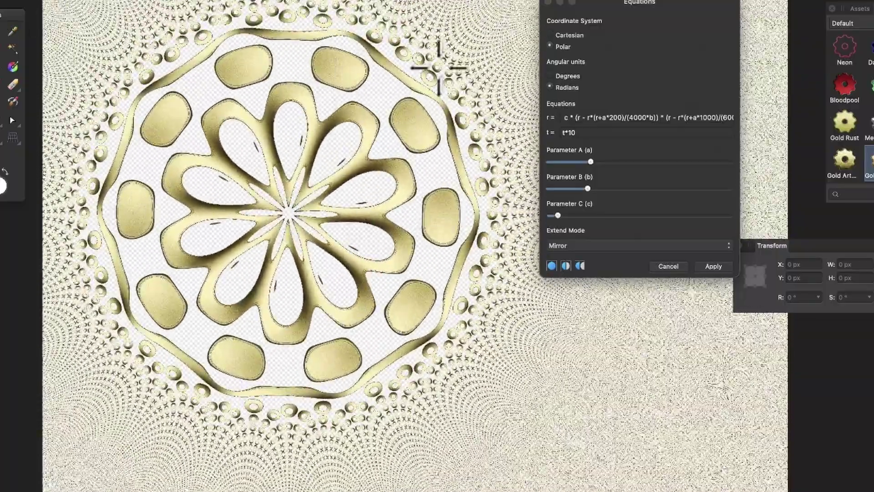
click(588, 248)
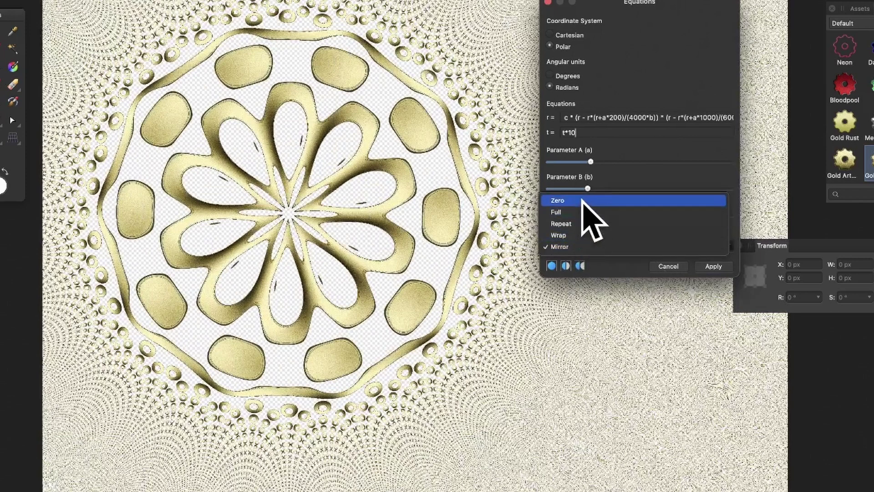
click(583, 200)
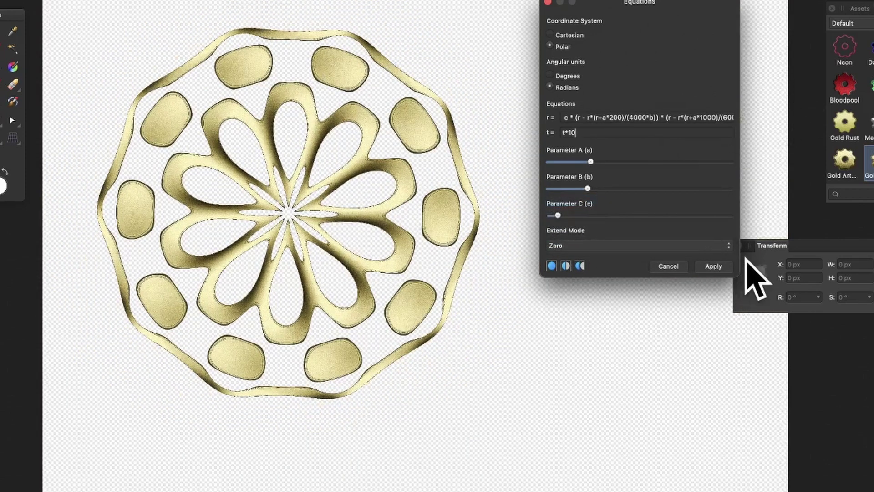
- Nudge the mandala up-right and try the Bloodpool, Gel, Frost, teal, gold and Plexi Gel styles
click(713, 266)
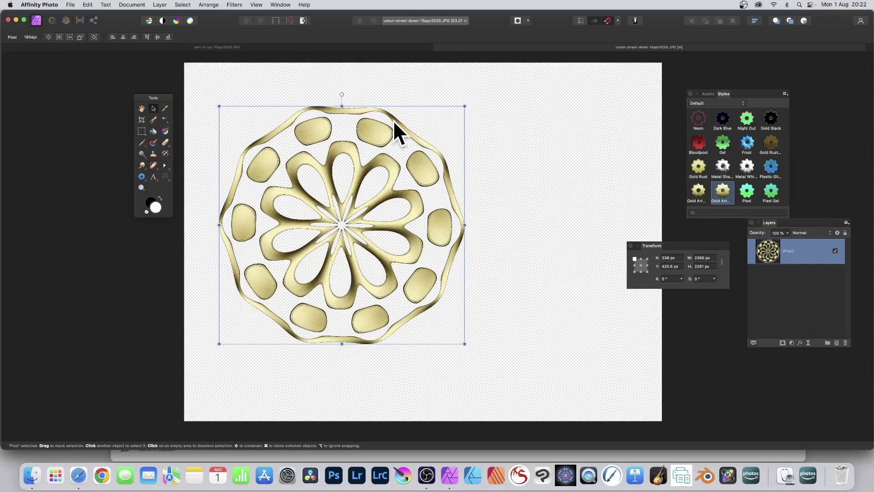
mouse_move(364, 112)
mouse_down()
mouse_move(421, 102)
mouse_move(386, 89)
mouse_move(375, 103)
mouse_up()
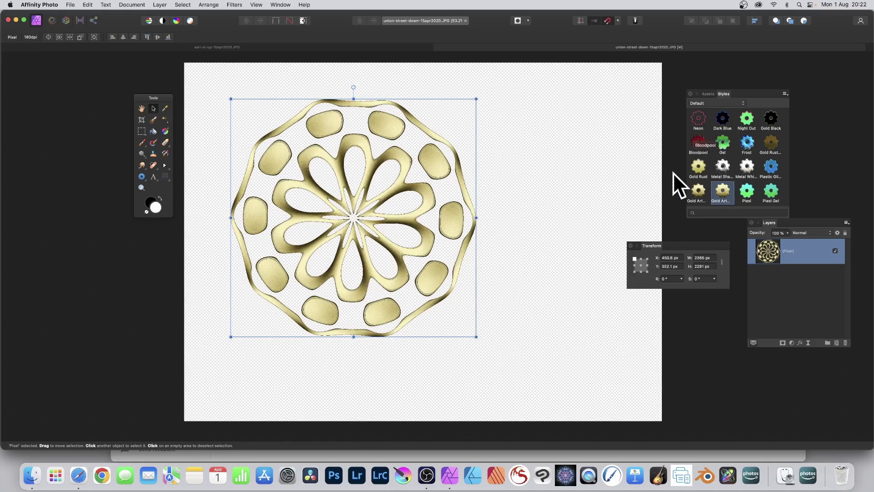
click(697, 143)
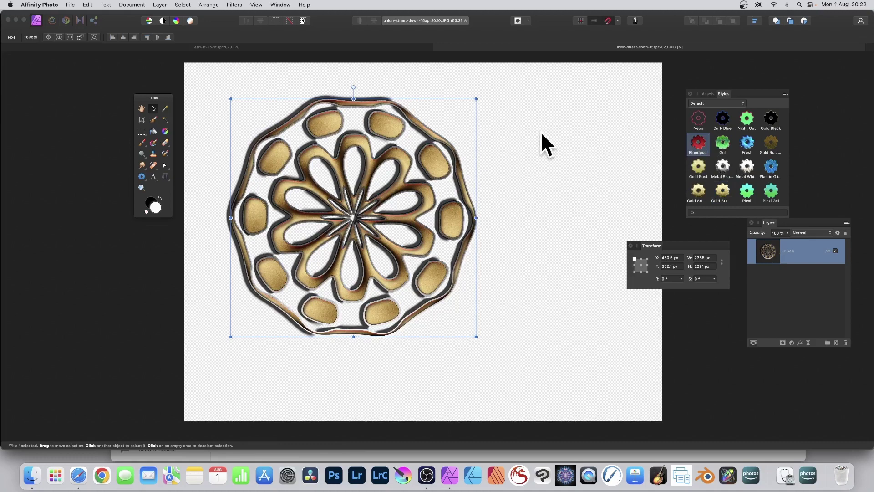
click(722, 143)
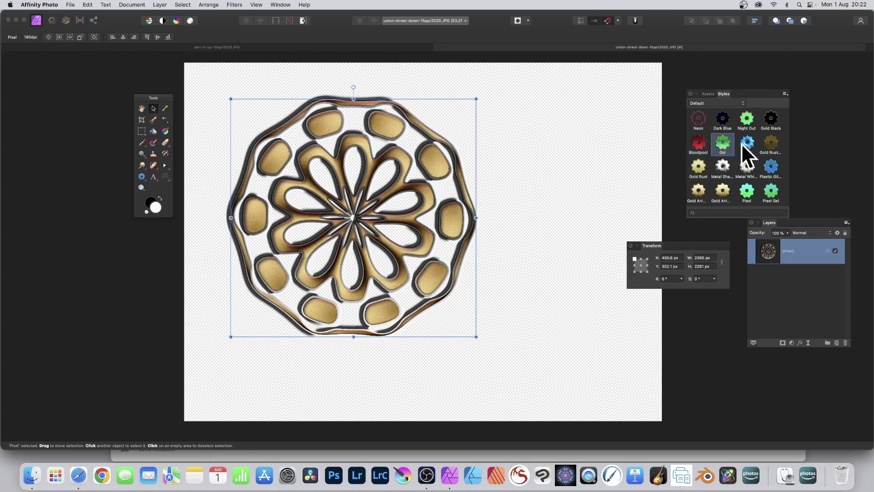
click(747, 143)
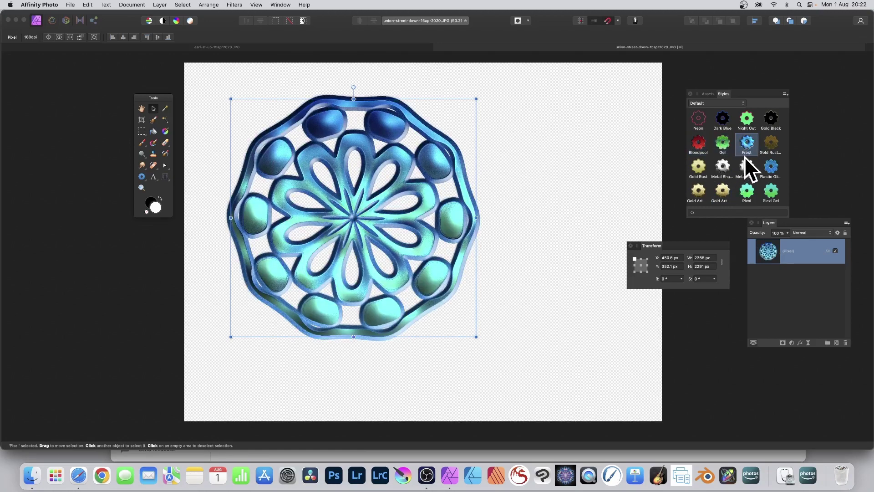
click(771, 168)
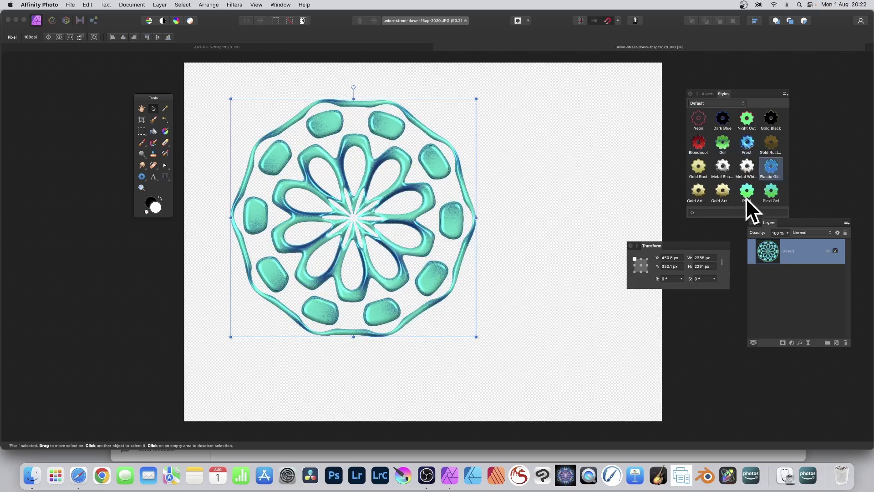
click(723, 190)
click(771, 189)
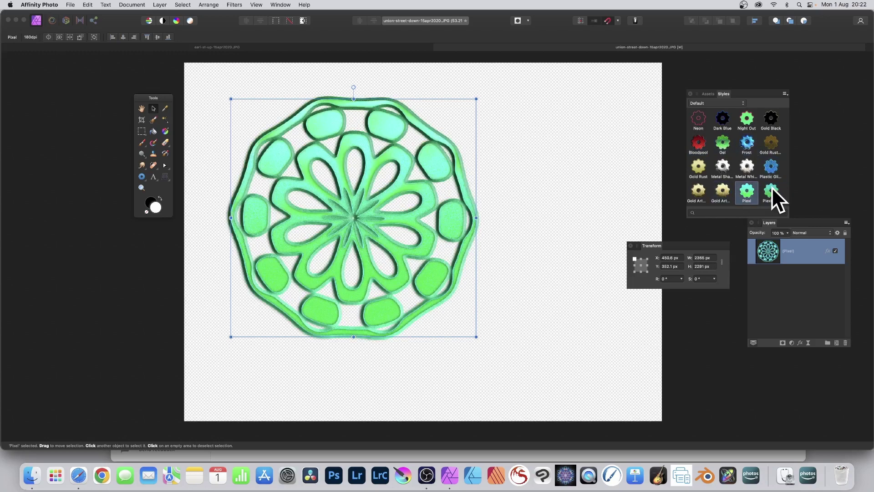
click(722, 146)
- Try the Neon, Dark Blue and Gold Black styles, then settle on the 80s Gel style
click(702, 119)
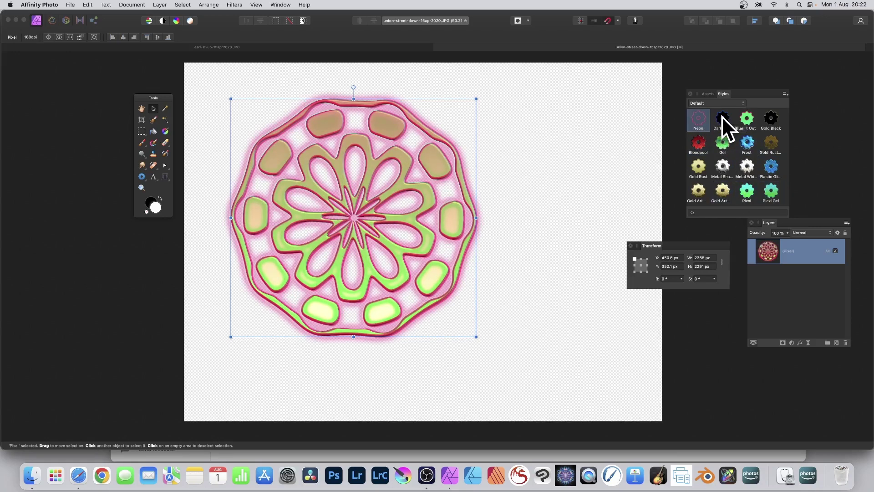
click(722, 116)
click(748, 117)
click(769, 117)
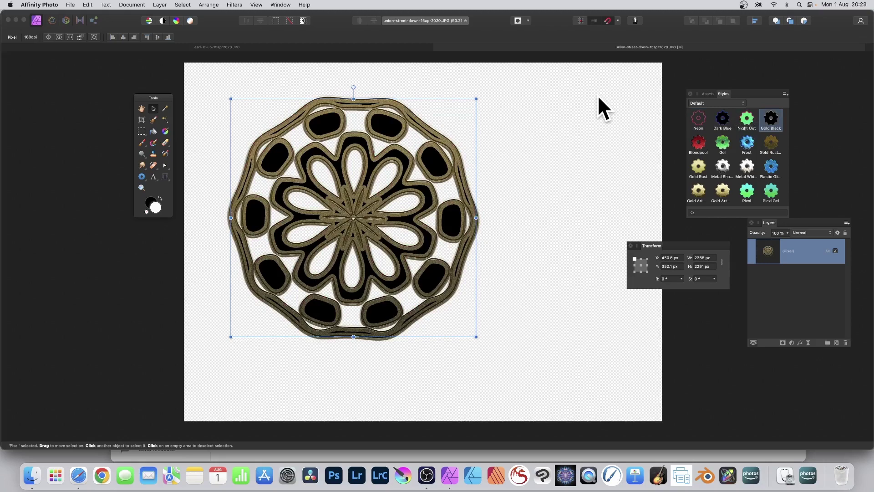
scroll(723, 174, down, 3)
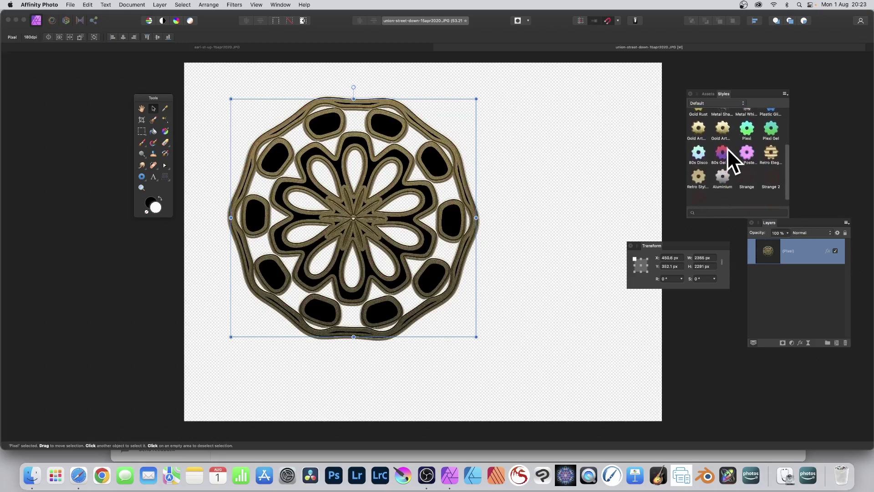
click(725, 151)
click(771, 154)
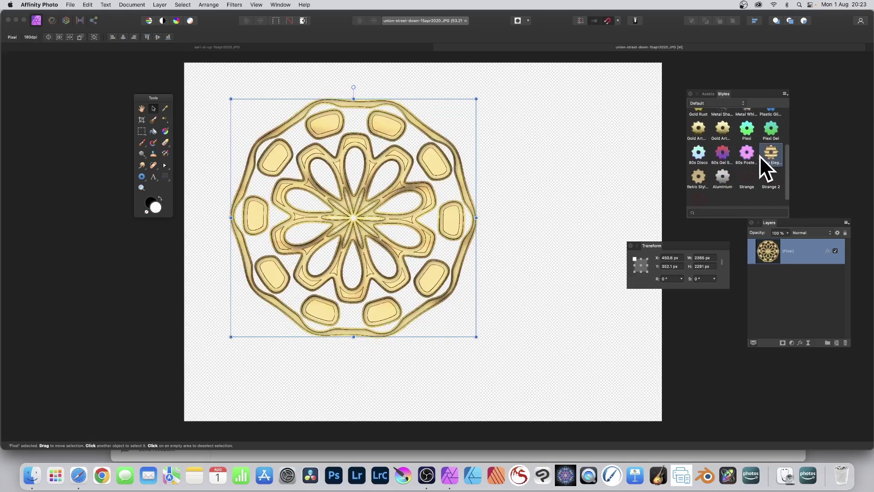
click(721, 154)
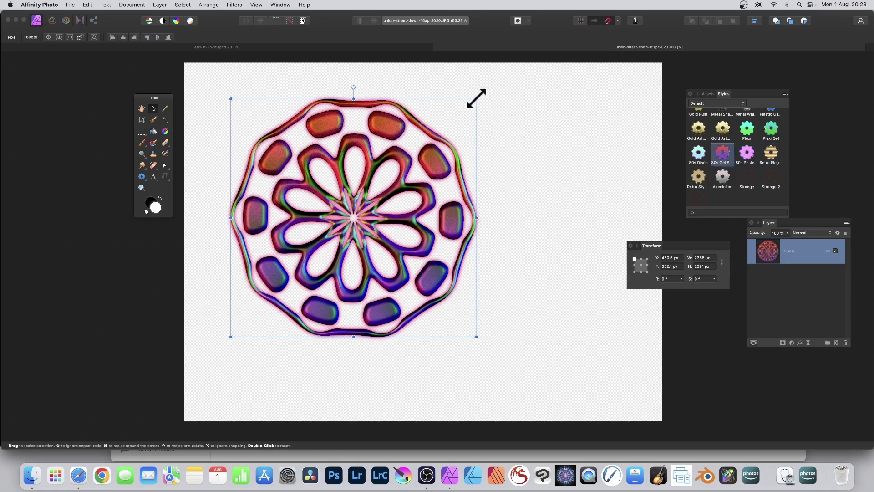
- Shrink the mandala, move it up-right, and rasterise it with Preserve layer FX turned off
drag(476, 99, 433, 132)
drag(403, 183, 415, 169)
click(157, 4)
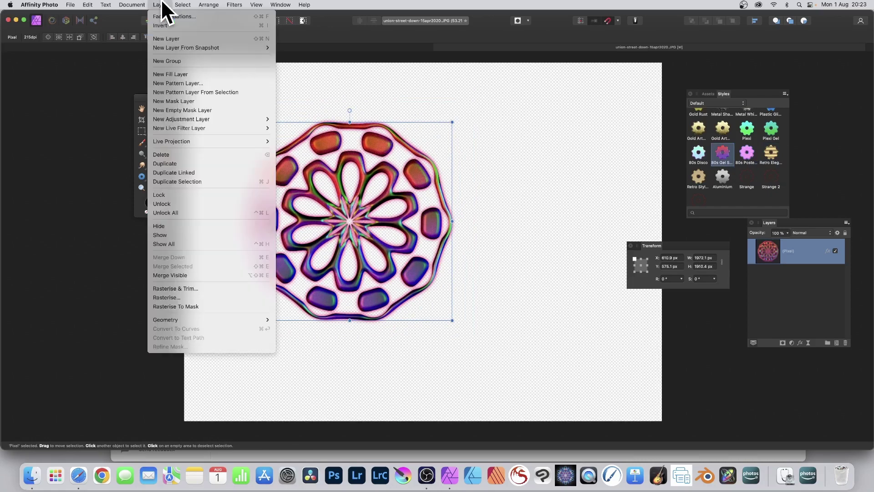
click(185, 297)
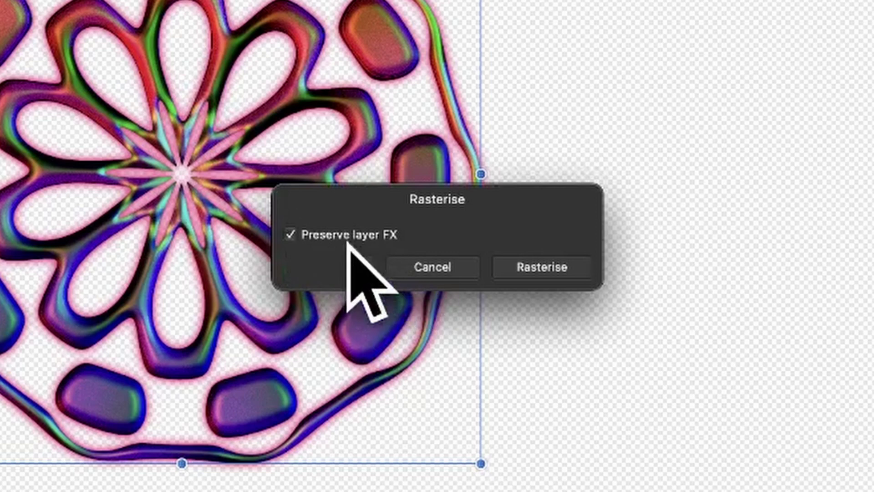
click(300, 236)
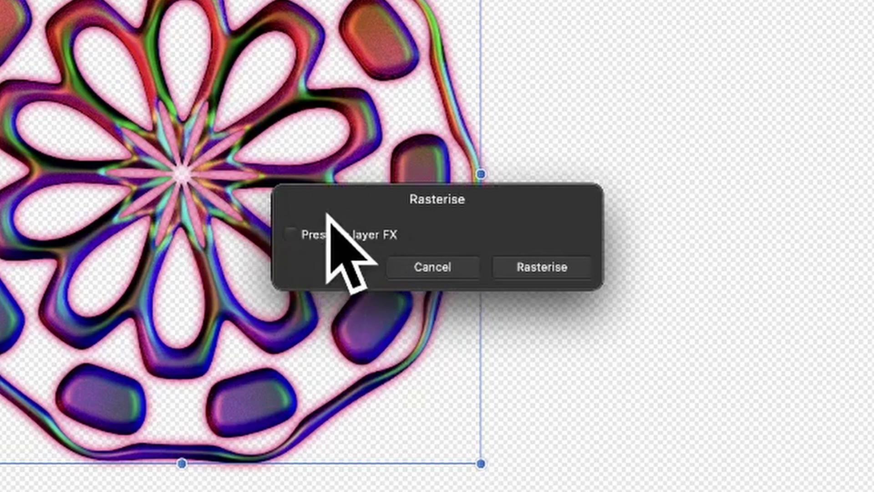
click(571, 270)
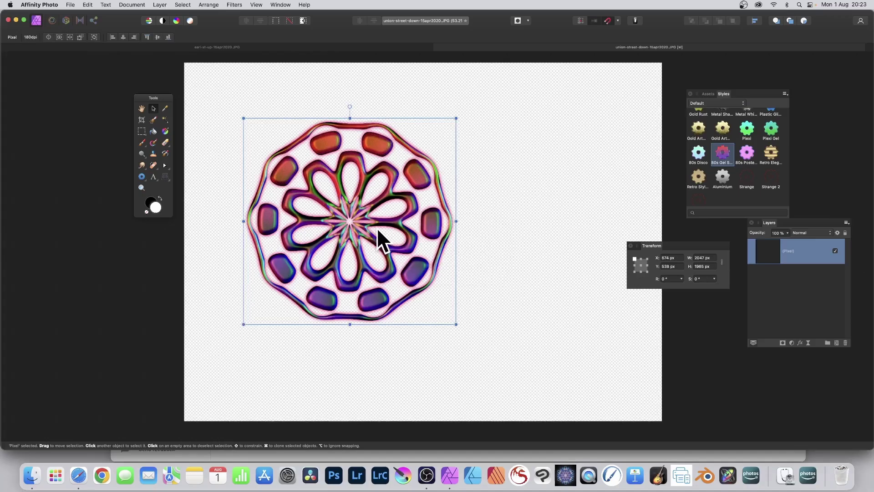
- Move the mandala and drag out duplicates to the bottom right, top right and top left
drag(425, 222, 397, 218)
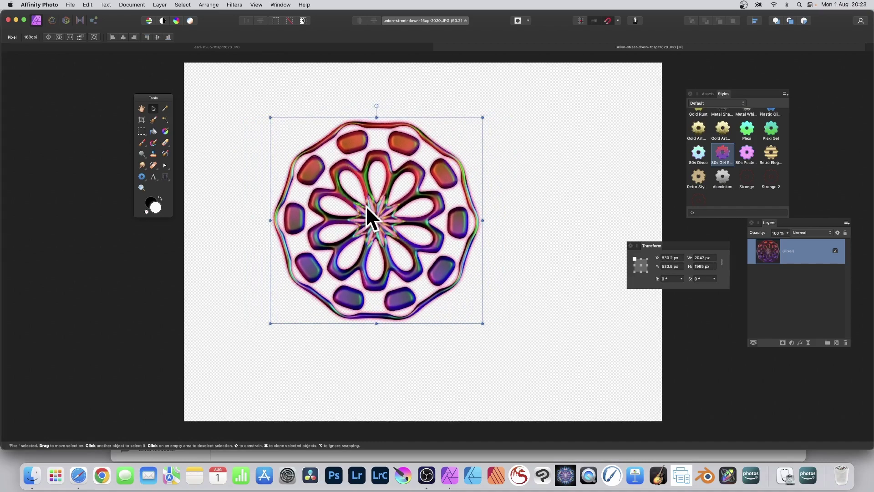
drag(365, 206, 497, 357)
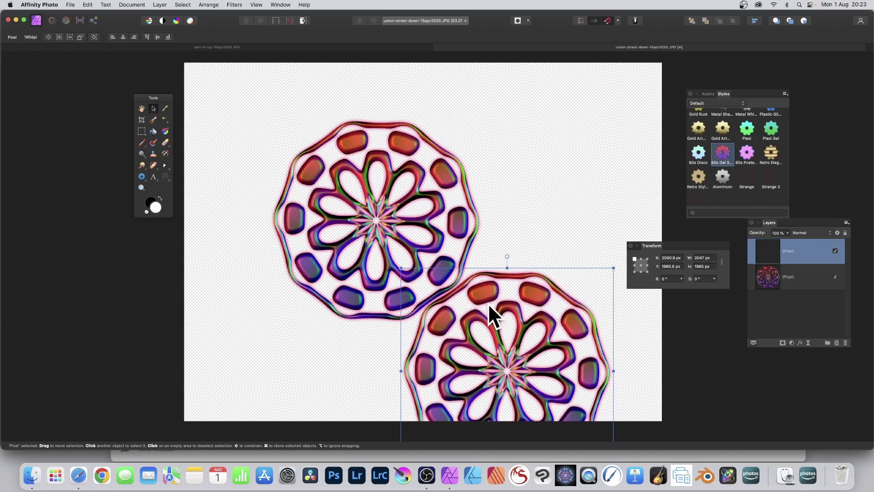
drag(488, 303, 553, 94)
mouse_move(447, 129)
mouse_down()
mouse_move(297, 13)
mouse_move(228, 8)
mouse_move(156, 181)
mouse_move(165, 187)
mouse_up()
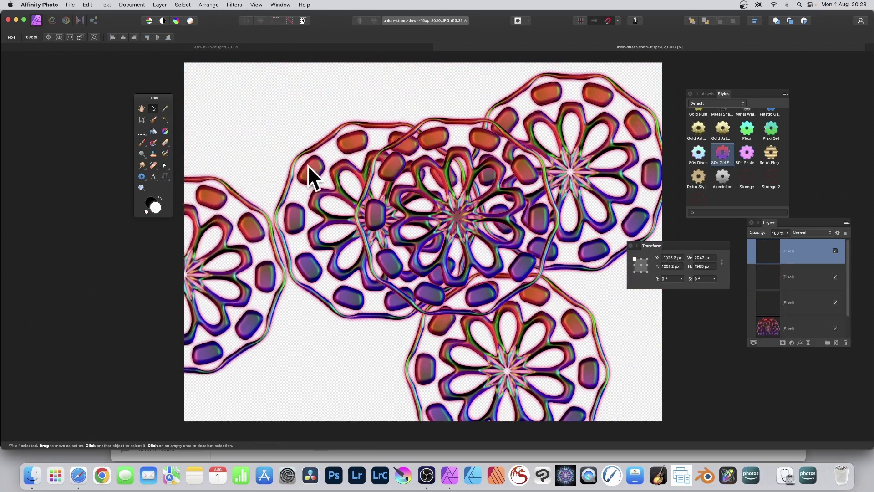
- Reposition and shrink a copy, then undo back to a single mandala
drag(434, 161, 208, 25)
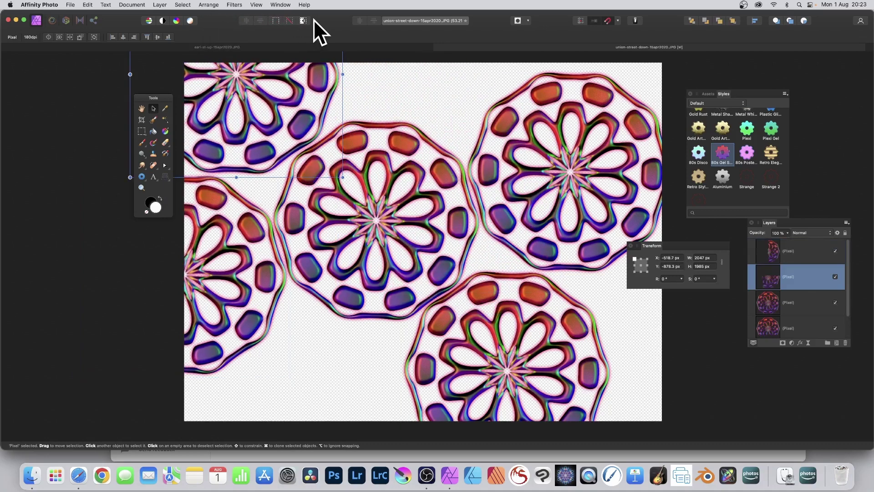
drag(288, 99, 388, 135)
drag(441, 213, 349, 380)
key(super+z)
key(super+z)
key(super+z)
key(super+z)
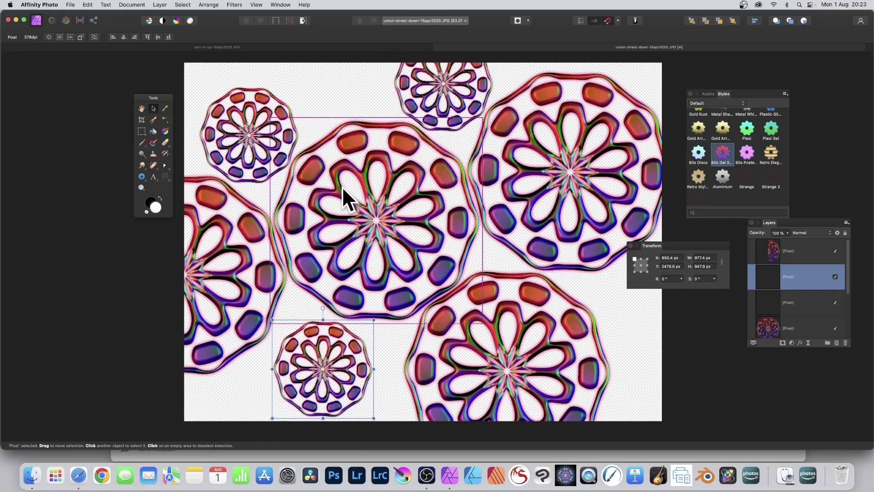
key(super+z)
key(super+z)
key(super+z)
key(super+z)
key(super+z)
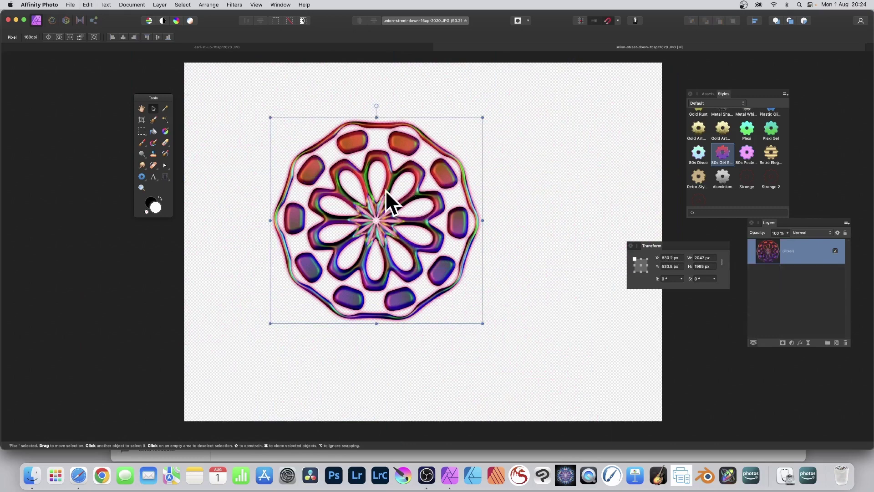
- Move the mandala toward centre, convert it to a pattern layer, and shrink and shift the tiles
drag(386, 190, 422, 199)
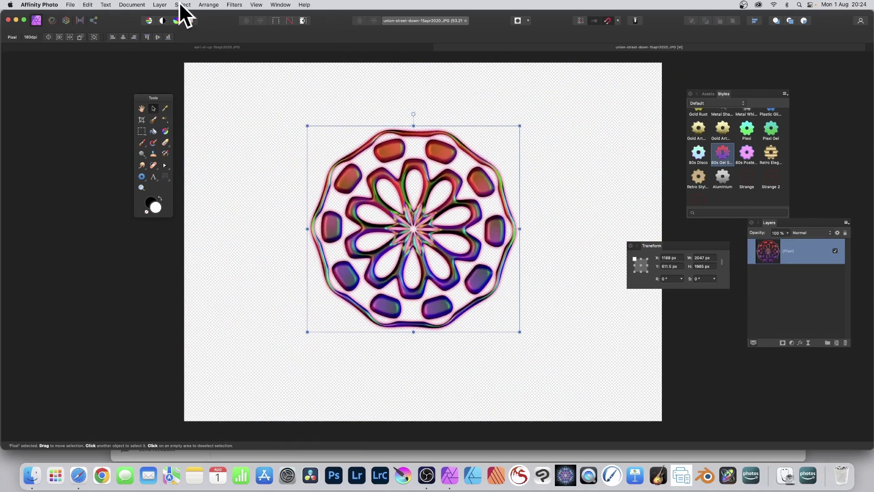
click(158, 4)
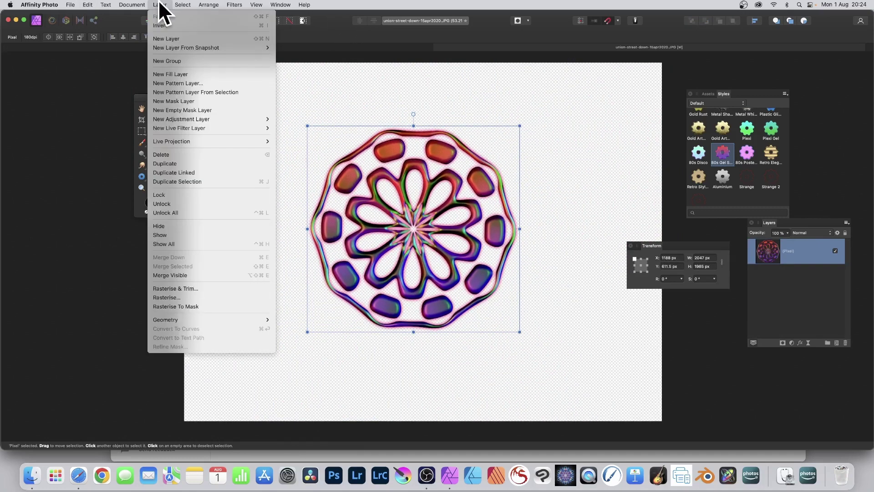
click(196, 91)
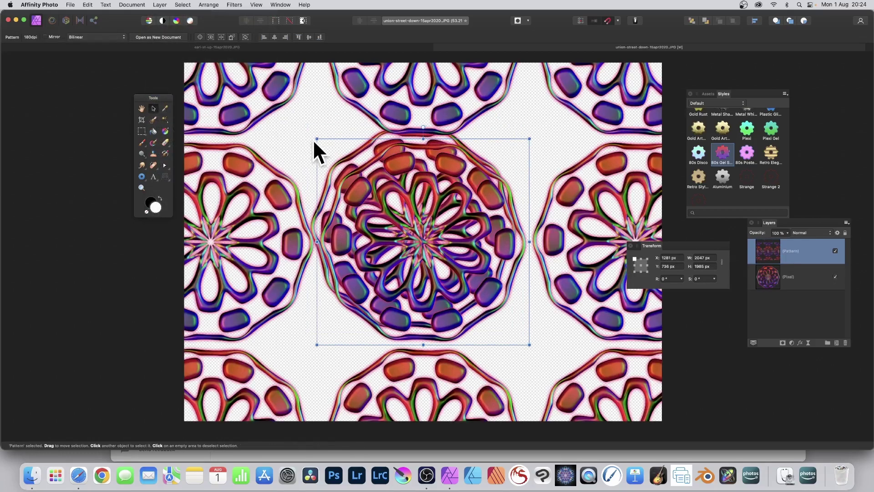
drag(317, 139, 379, 199)
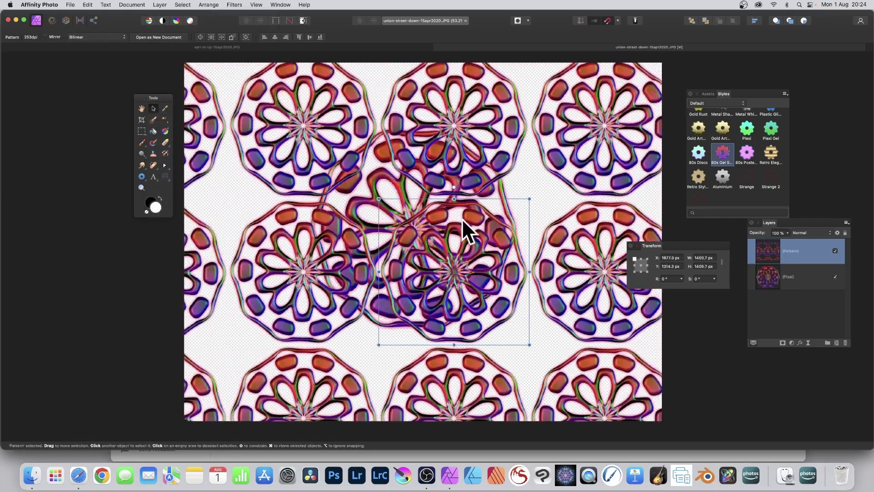
drag(440, 218, 284, 134)
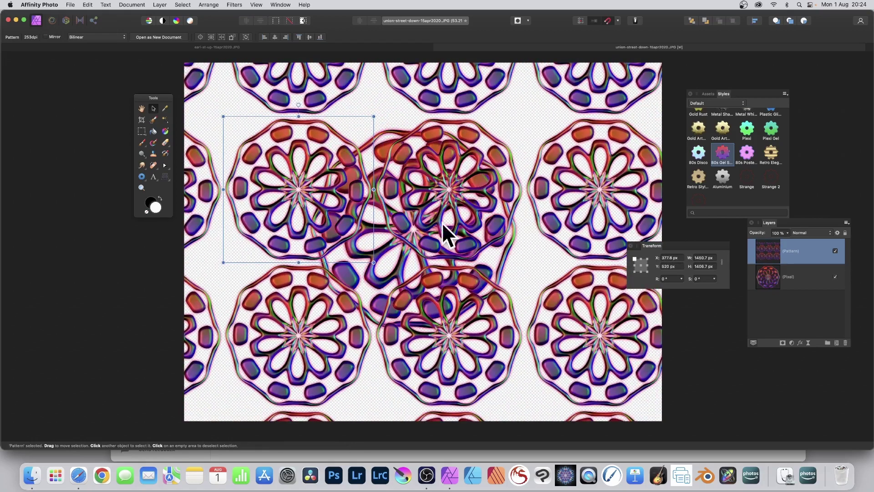
- Toggle the original mandala and pattern layers off and on to compare them
drag(810, 225, 548, 180)
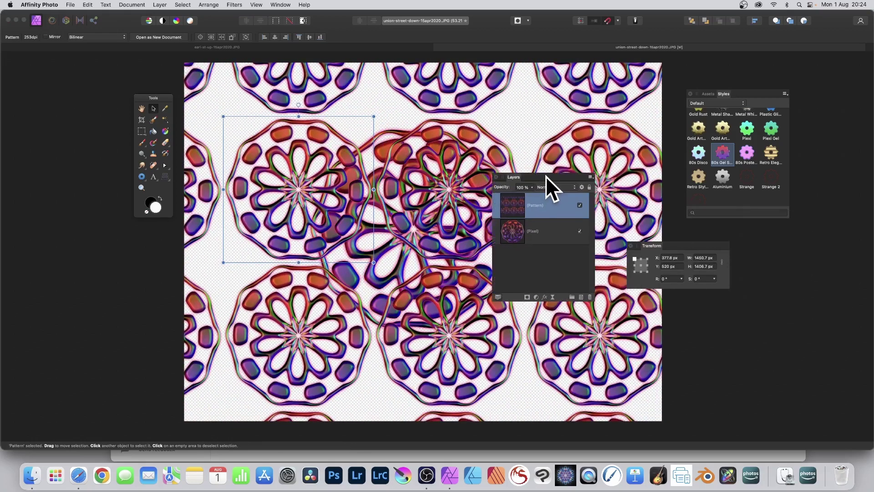
click(572, 230)
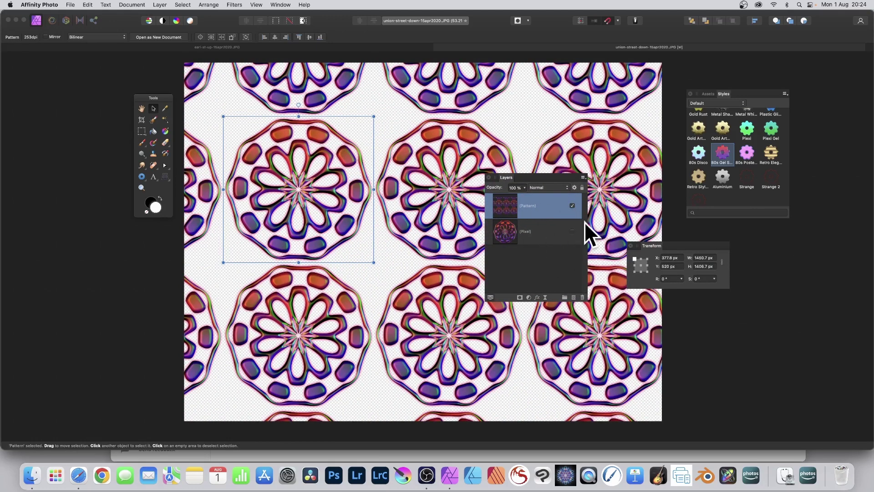
click(573, 231)
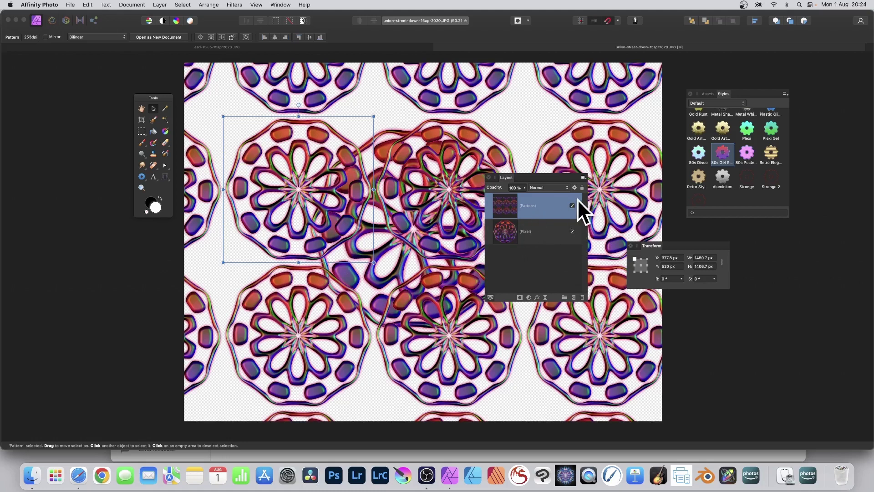
click(573, 205)
click(572, 204)
- Shift, shrink and rotate the pattern about -32.5°, then delete the pattern layers and reposition the mandala
mouse_move(358, 188)
mouse_down()
mouse_move(432, 105)
mouse_move(420, 120)
mouse_up()
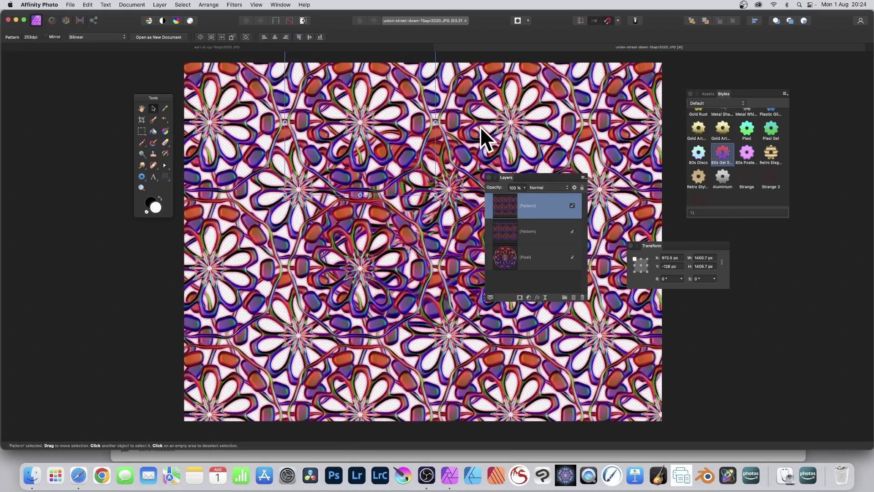
drag(435, 194, 425, 162)
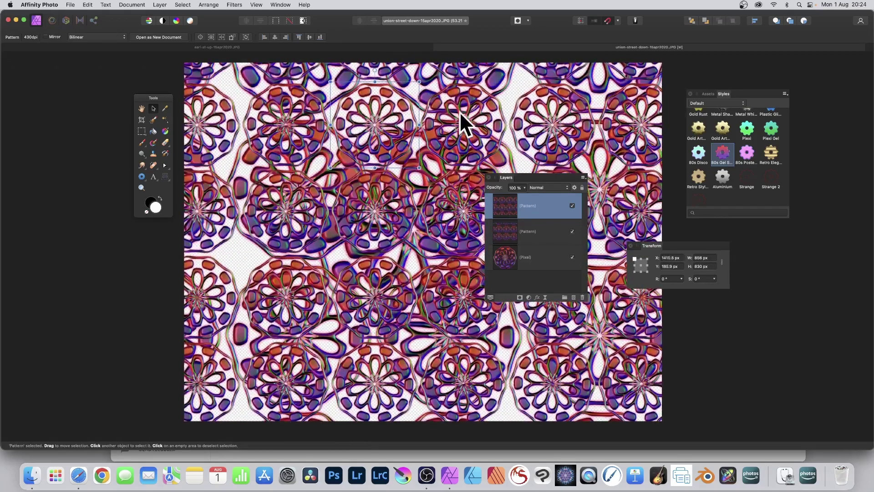
drag(418, 79, 440, 107)
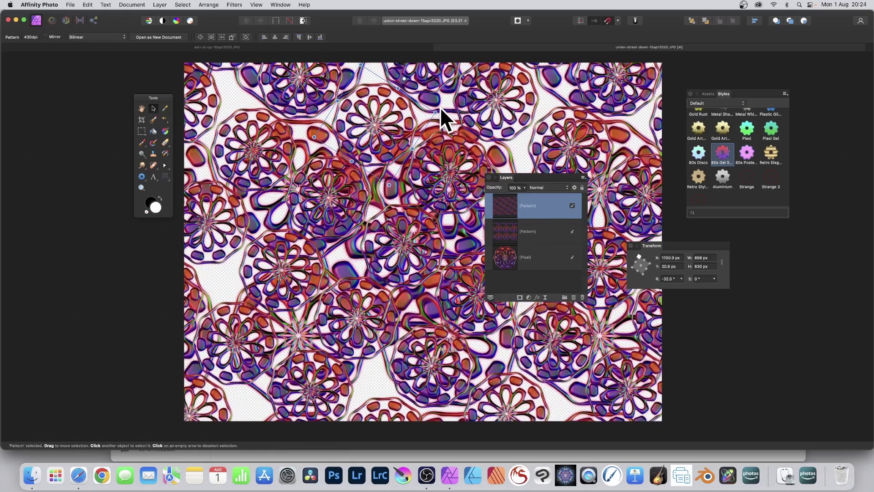
key(Delete)
key(Delete)
drag(426, 155, 423, 147)
drag(521, 177, 576, 166)
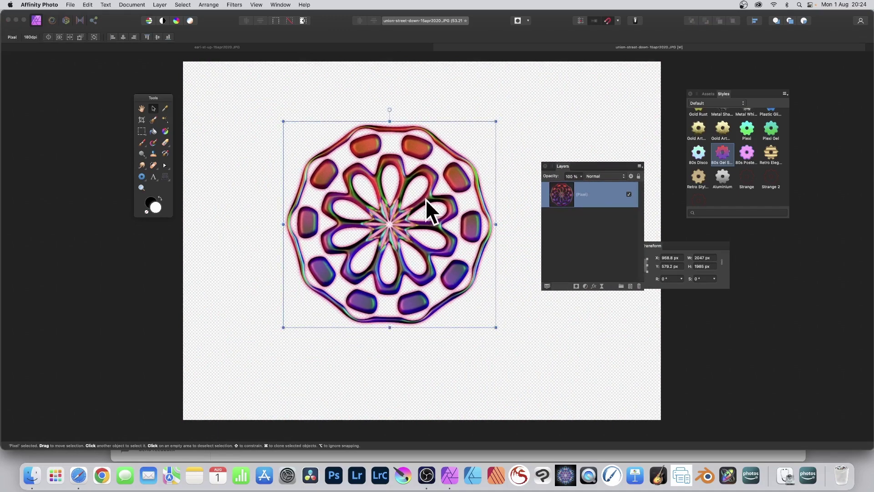
- Move the mandala down-right near page centre and open the Equations distortion filter
drag(425, 200, 446, 209)
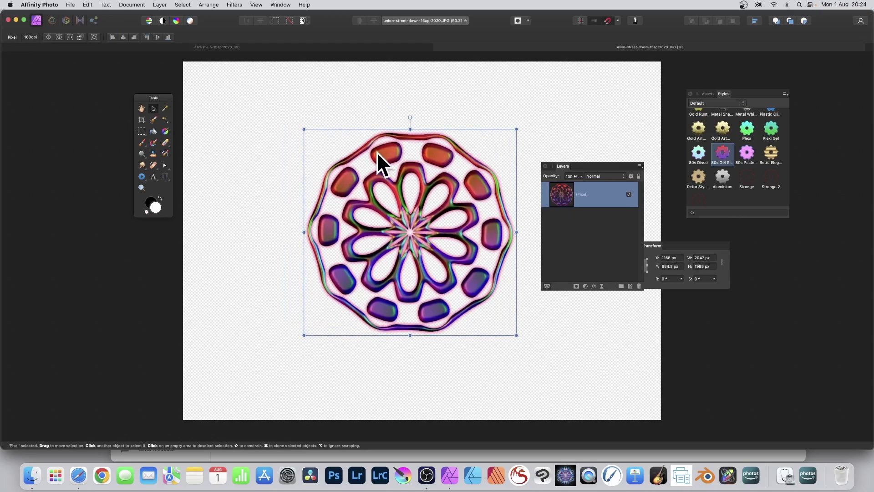
click(237, 5)
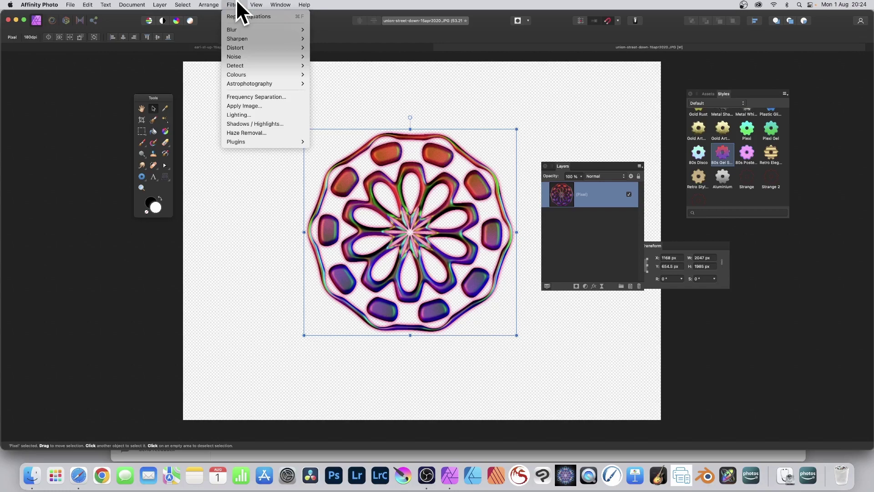
mouse_move(236, 47)
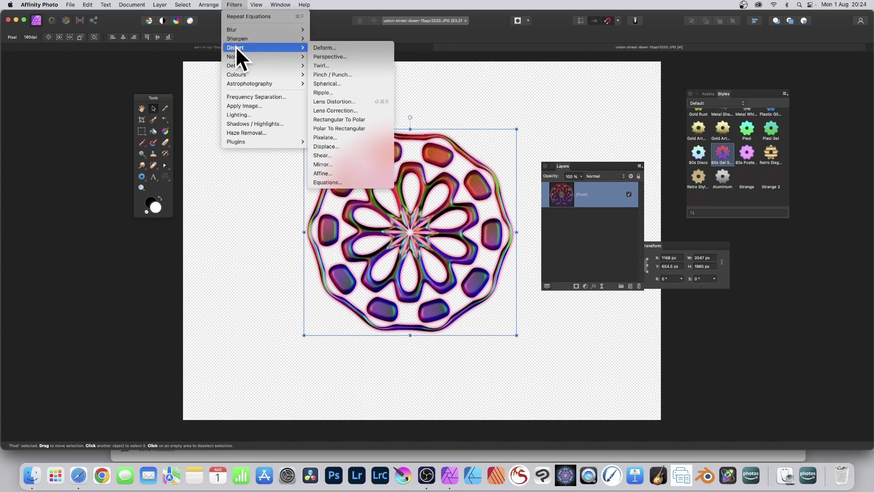
click(346, 181)
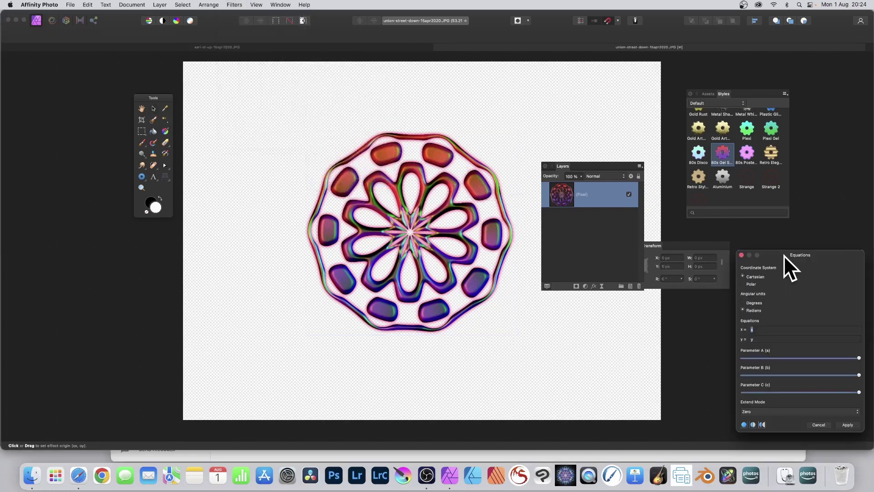
- Switch the Equations filter to Polar and paste the custom radius (r) equation
drag(783, 255, 470, 112)
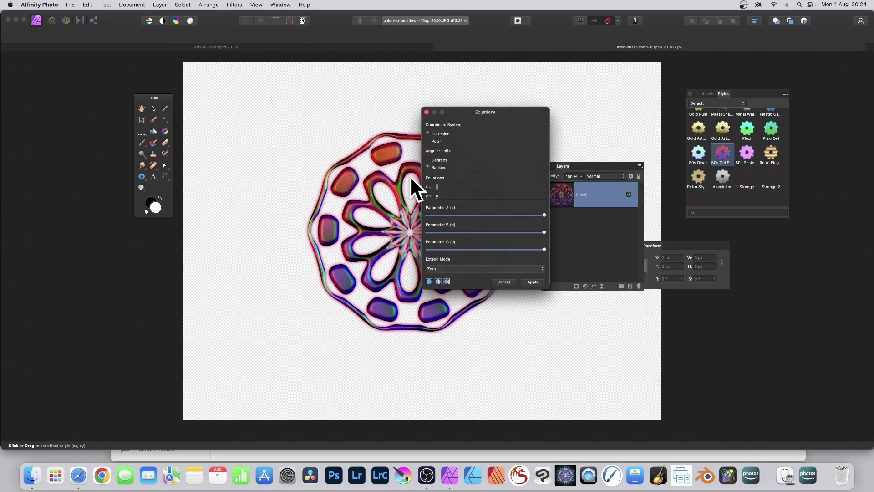
click(428, 141)
key(super+v)
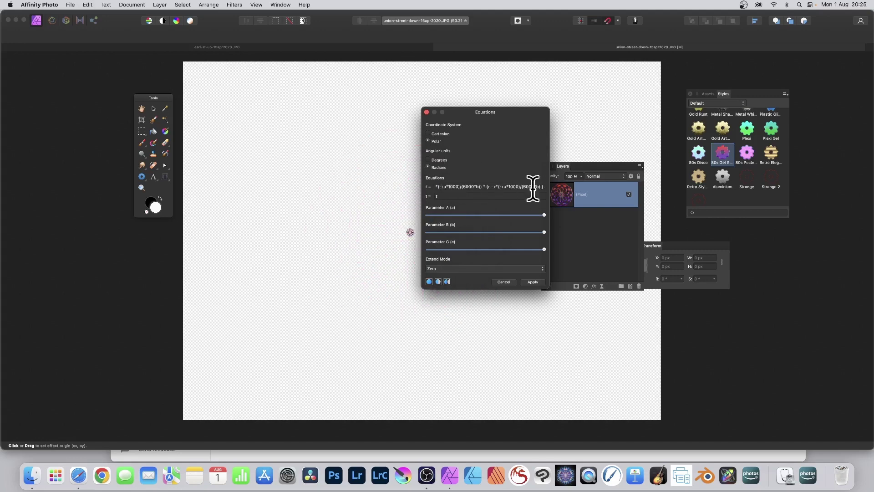
key(Tab)
- Lower Parameters A, B and C to form a ring and reposition the effect origin on the mandala
drag(531, 215, 477, 215)
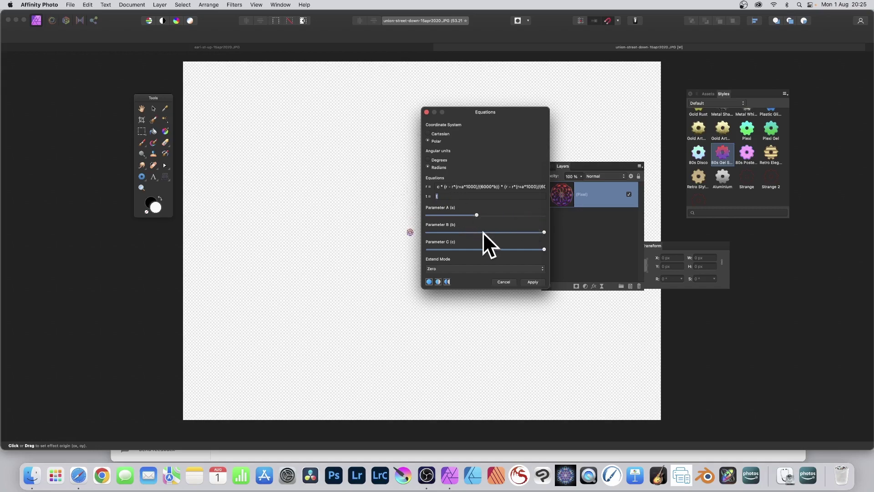
click(454, 232)
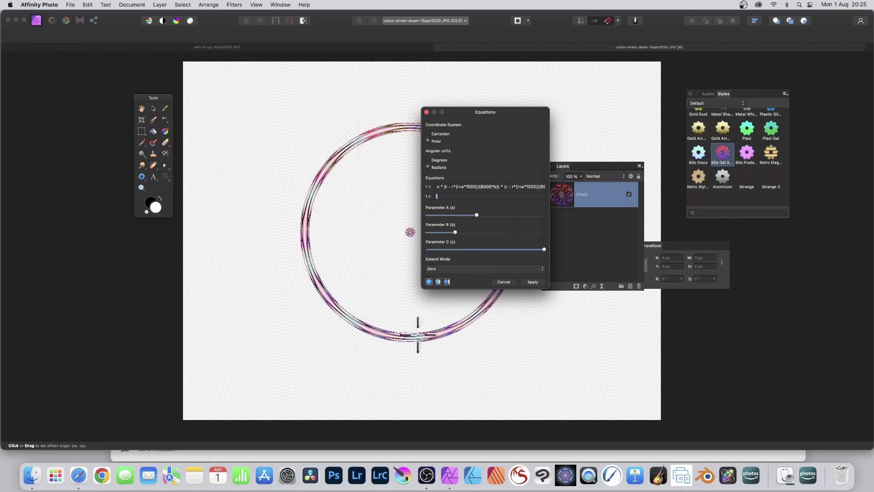
drag(455, 232, 449, 231)
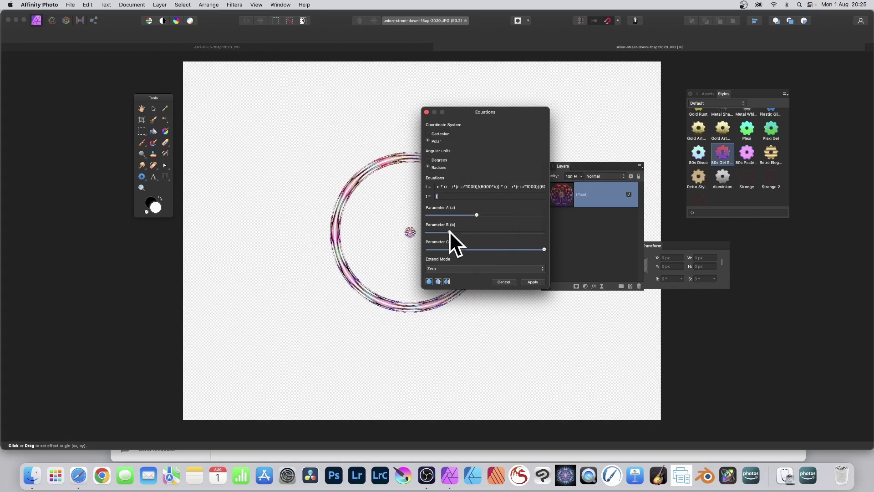
drag(504, 250, 438, 249)
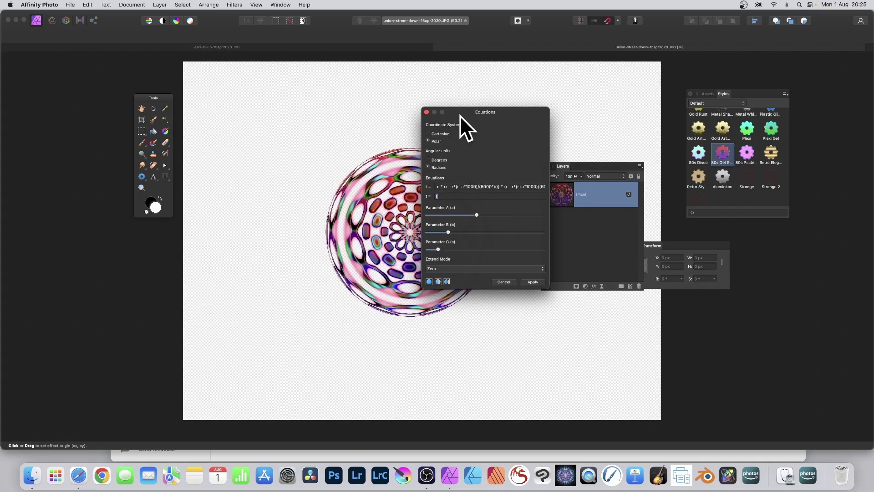
drag(460, 116, 554, 115)
drag(460, 146, 346, 231)
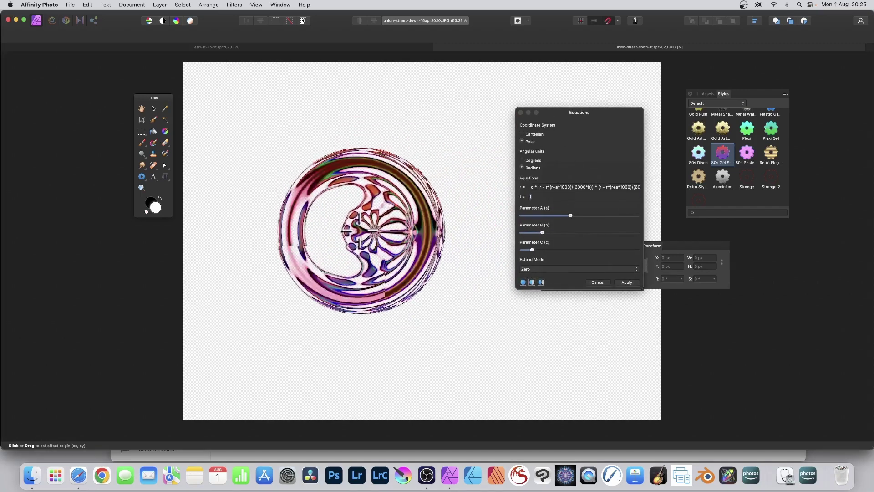
click(537, 196)
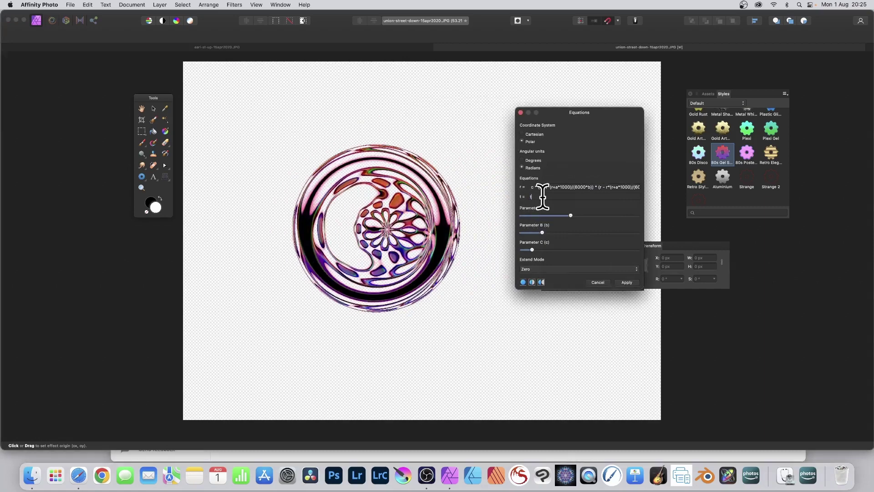
- Try t*10 and then t/10 in the t equation, adjusting the effect origin each time
text(*)
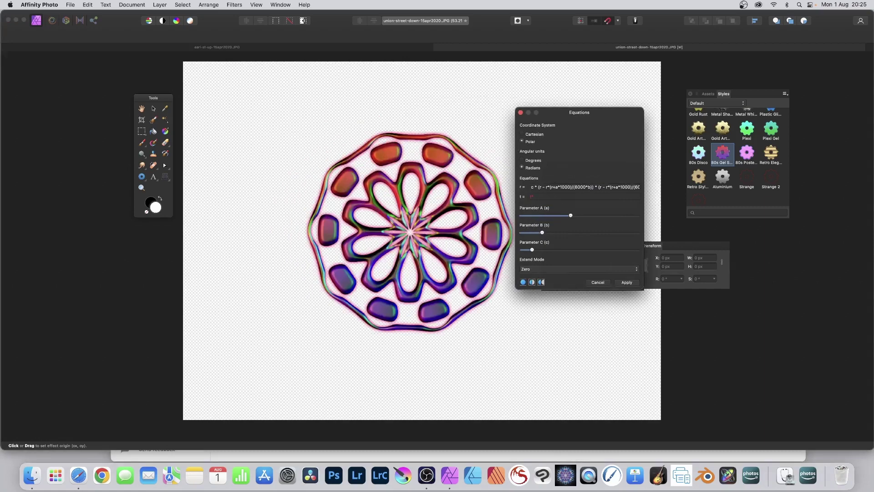
text(10)
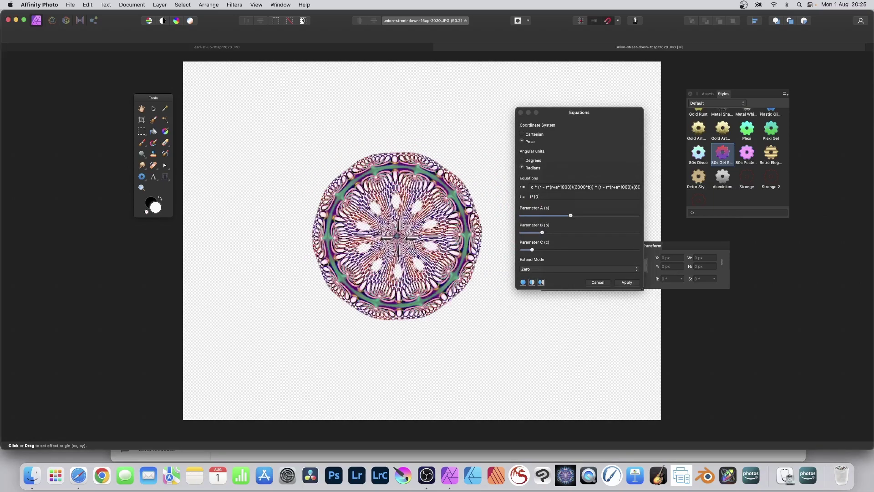
drag(398, 236, 364, 228)
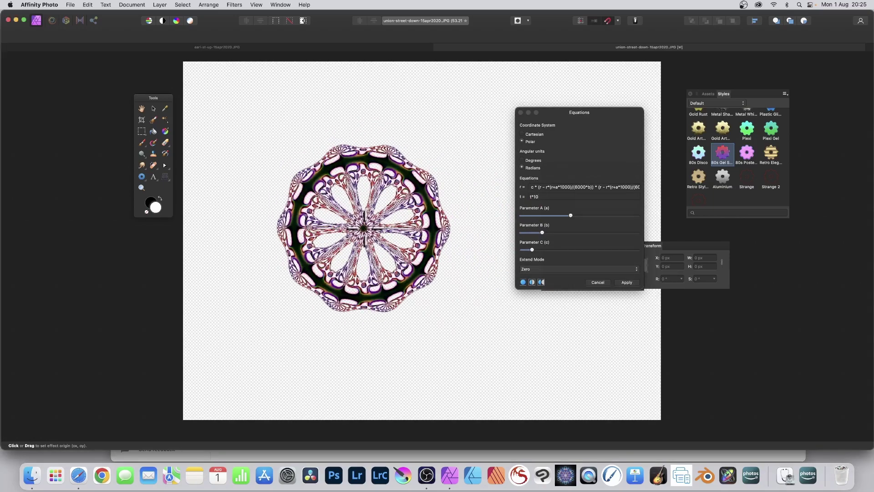
click(550, 196)
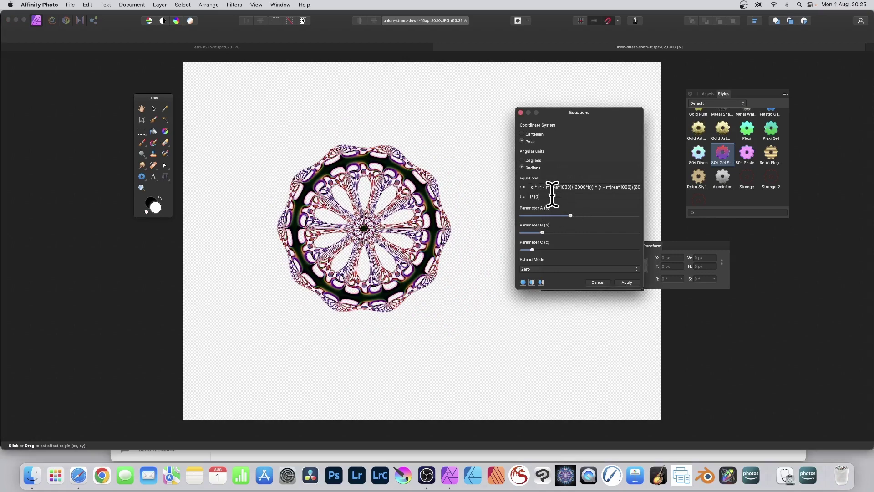
key(BackSpace)
key(BackSpace)
key(BackSpace)
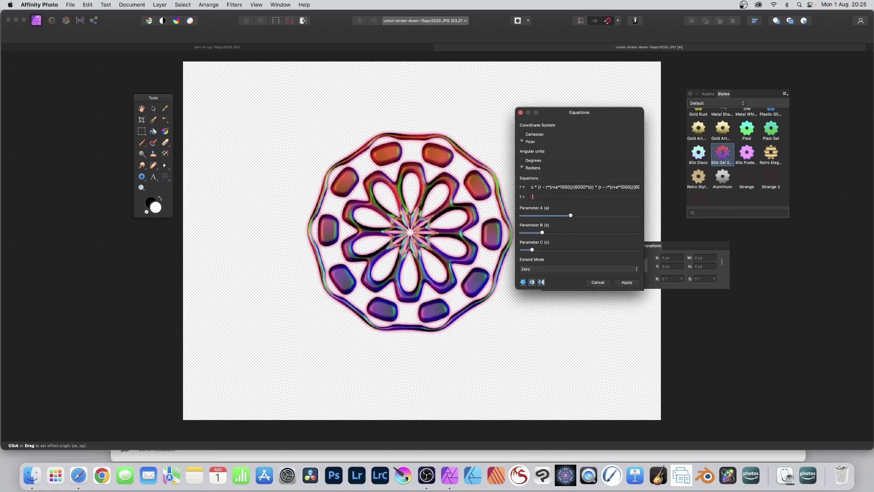
text(/10)
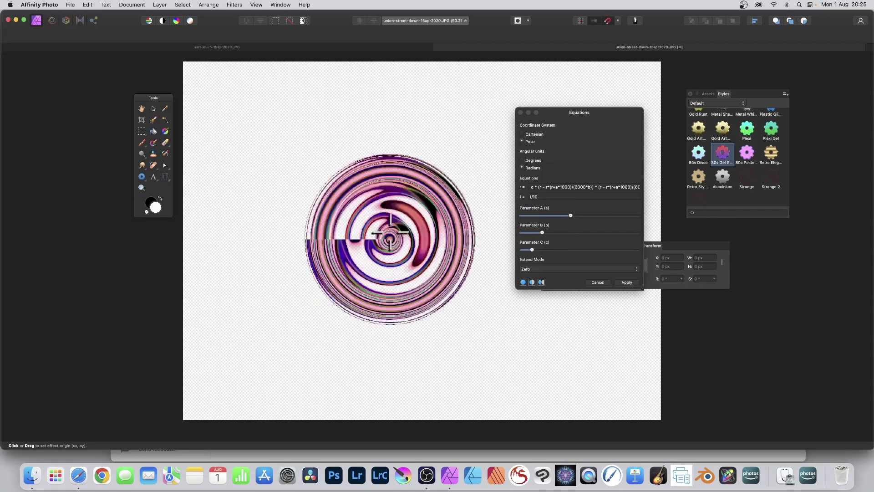
drag(390, 232, 359, 208)
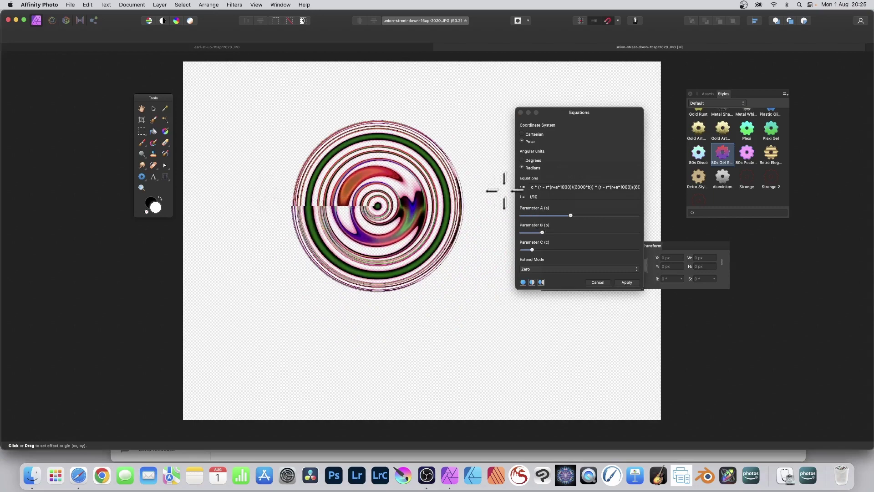
- Change the t equation to t*4, fine-tune Parameters A and C, and apply the distortion
click(542, 196)
key(BackSpace)
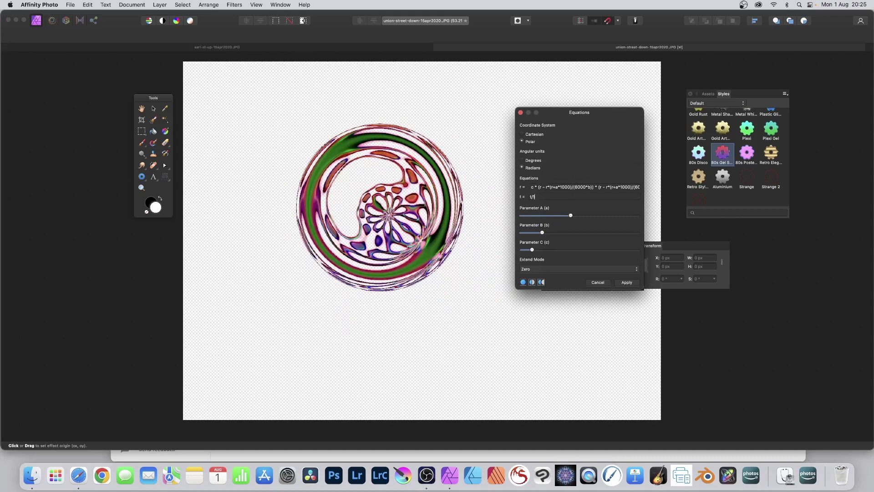
key(BackSpace)
key(BackSpace)
key(BackSpace)
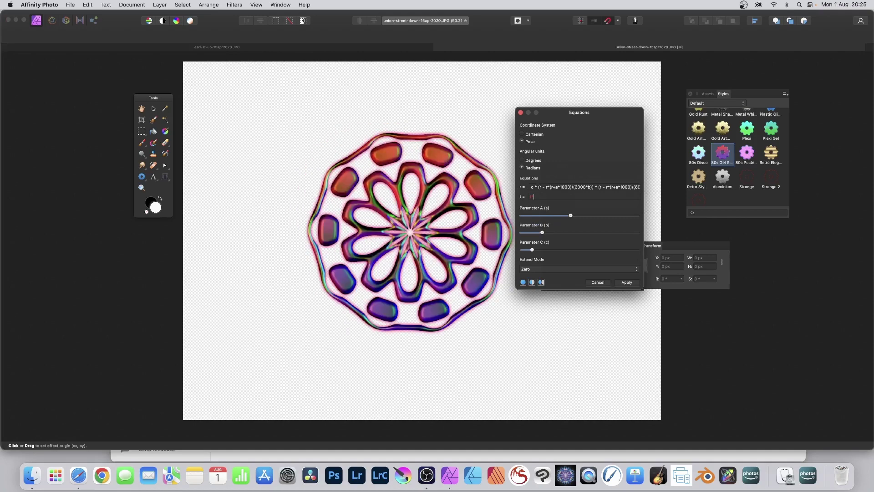
text(*4)
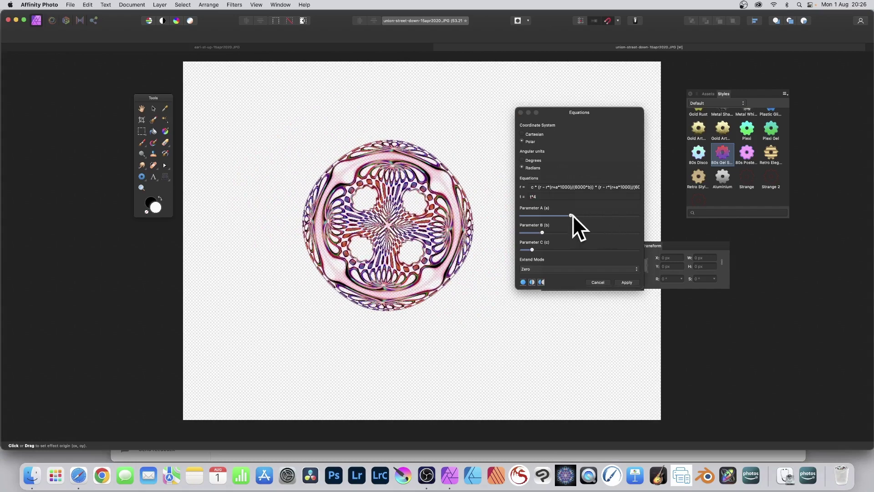
mouse_move(571, 215)
mouse_down()
mouse_move(556, 215)
mouse_move(573, 215)
mouse_up()
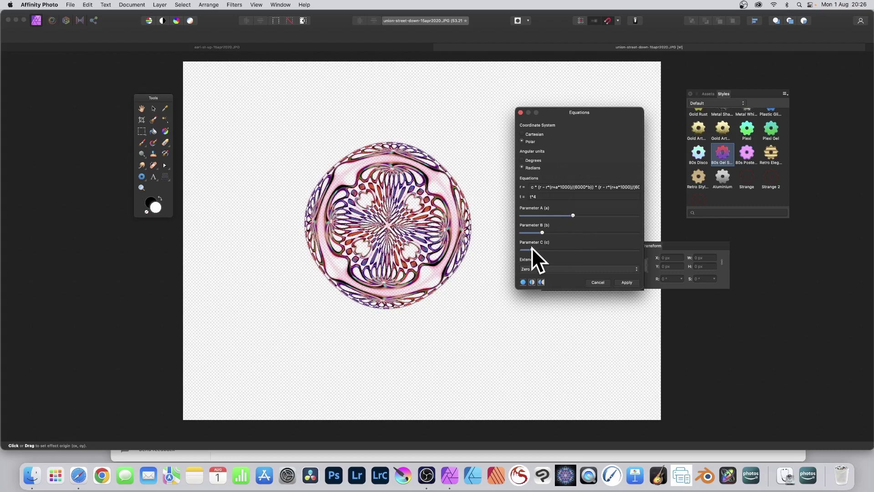
mouse_move(532, 247)
mouse_down()
mouse_move(548, 232)
mouse_move(541, 233)
mouse_up()
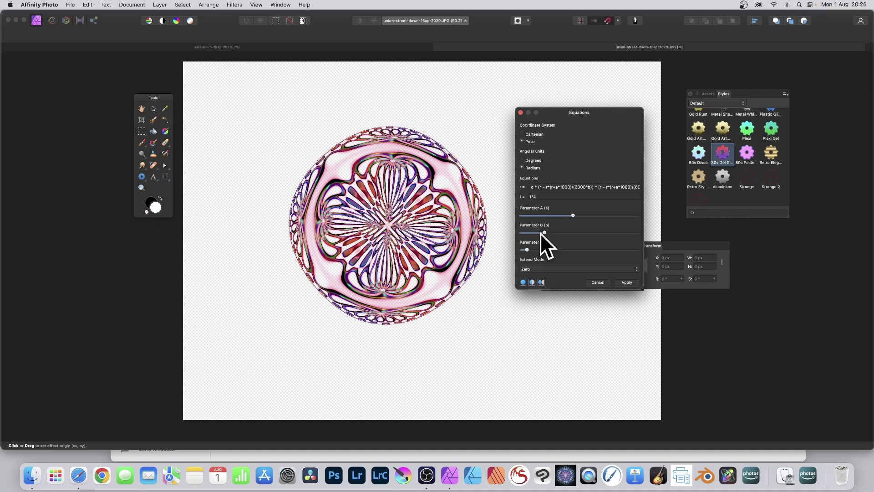
drag(571, 215, 571, 214)
click(412, 201)
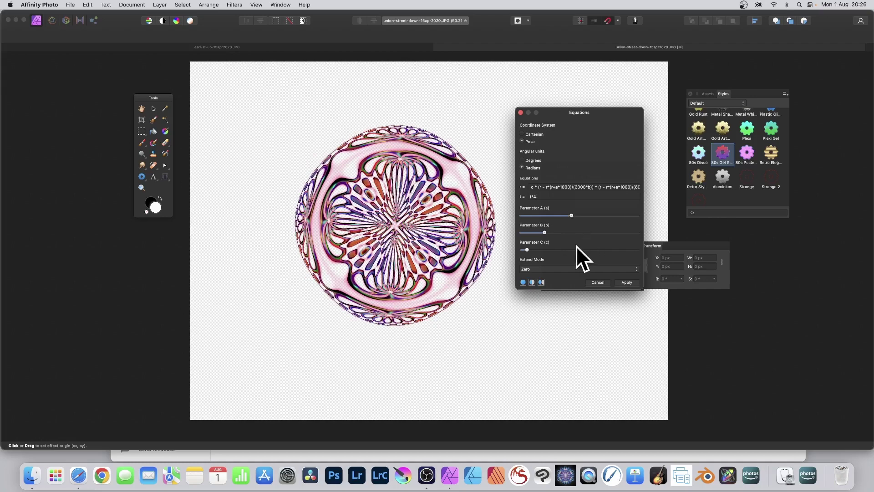
click(626, 281)
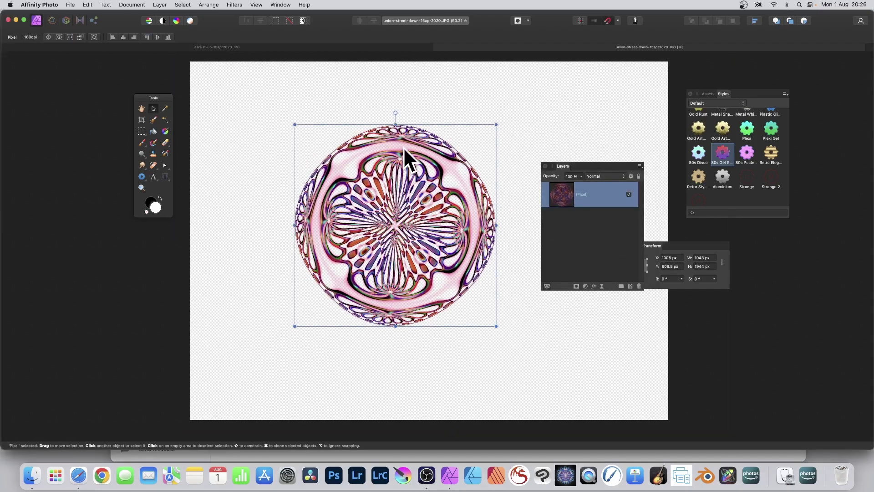
click(159, 5)
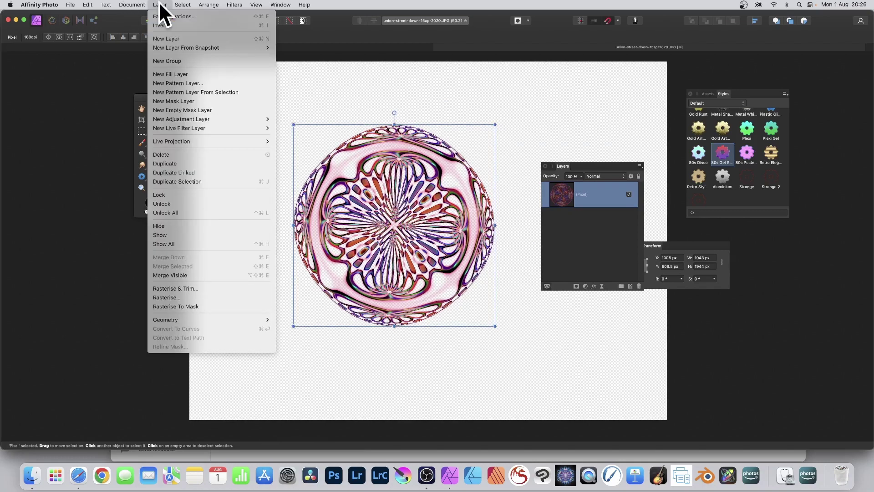
click(188, 89)
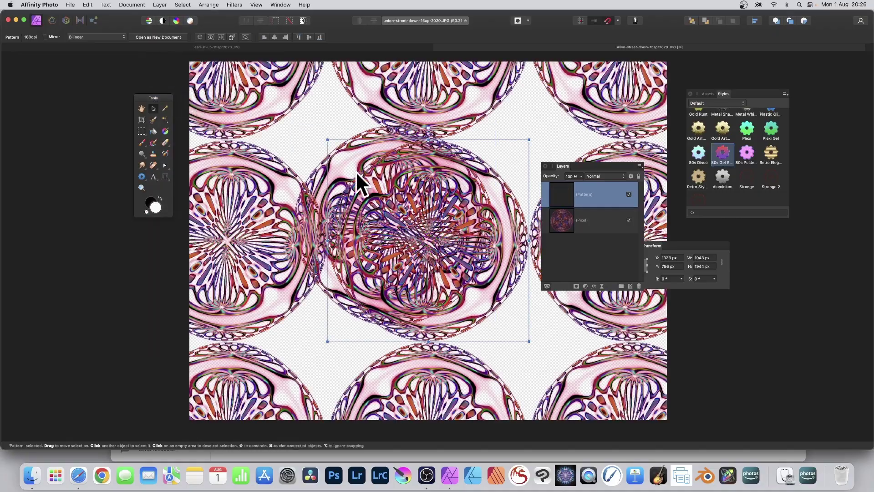
drag(324, 137, 371, 185)
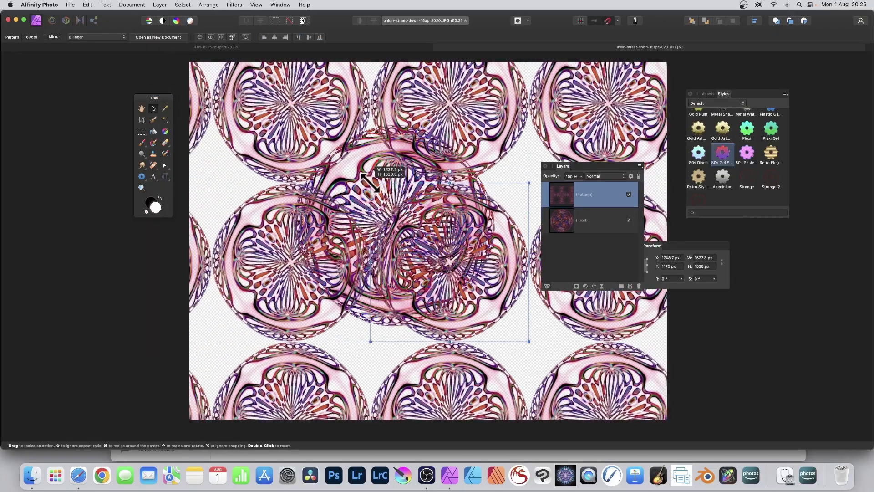
drag(439, 253, 382, 228)
key(super+j)
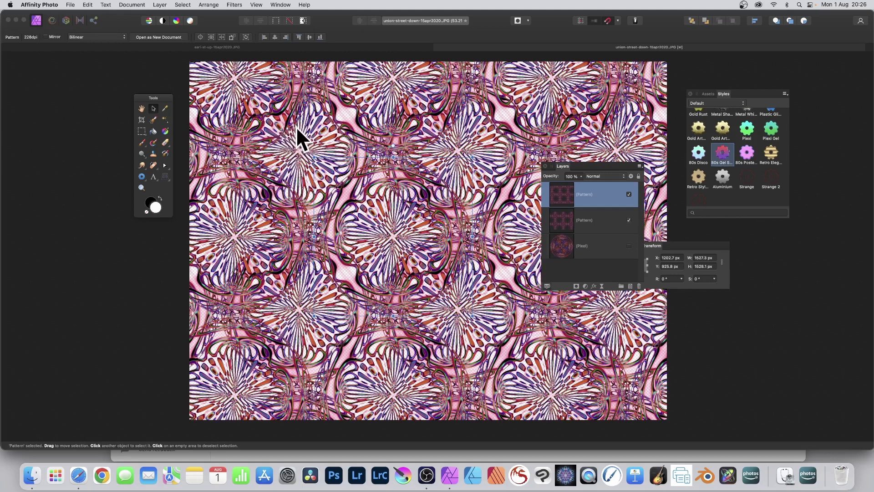
key(super+z)
key(super+z)
key(super+z)
key(super+z)
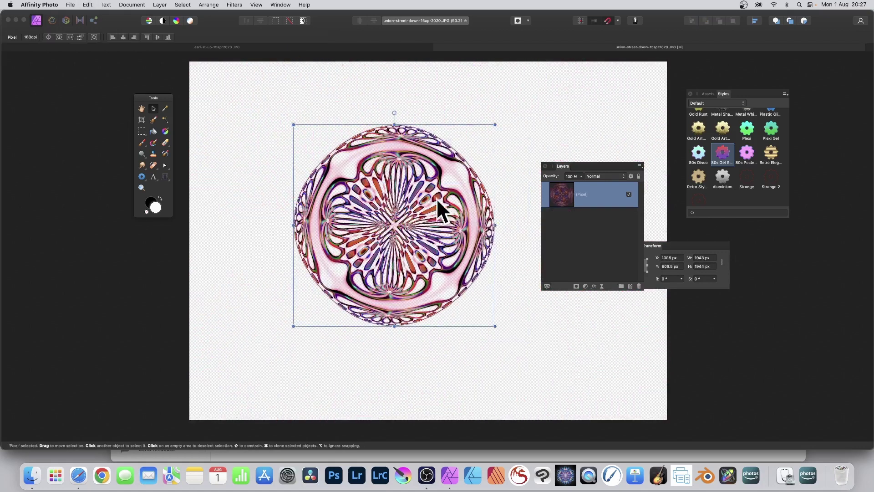
- Undo the last change, try 80s Gel Shine, gold and Gold Rust styles, then apply Frost
key(super+z)
key(super+z)
key(super+z)
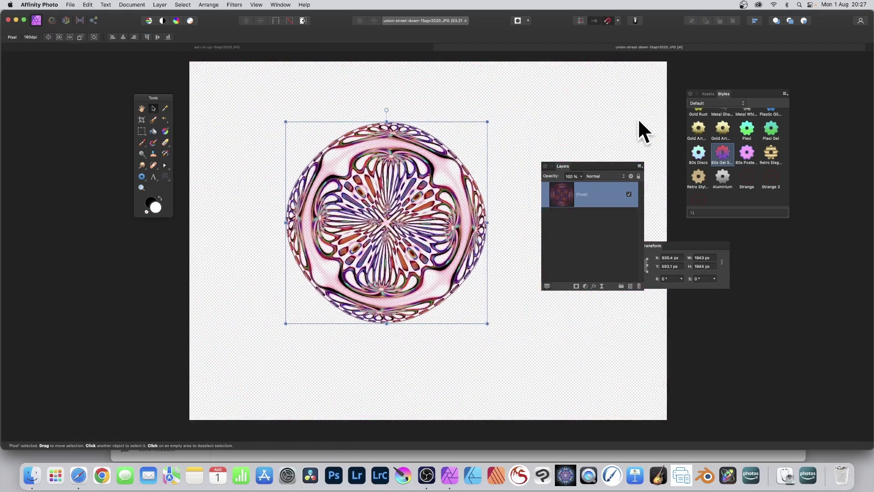
click(725, 154)
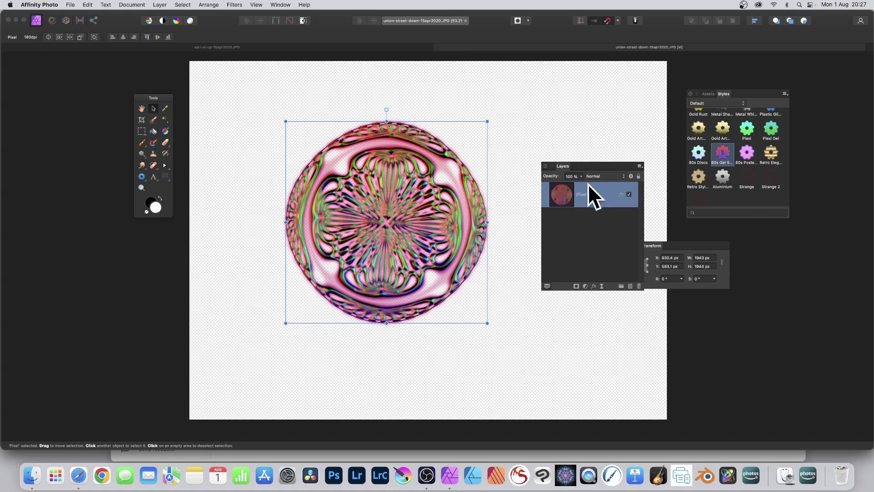
click(715, 128)
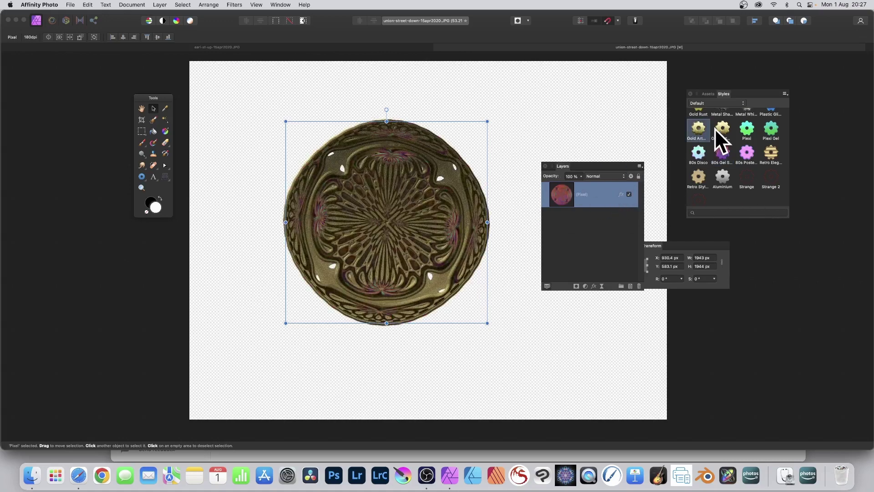
scroll(715, 157, up, 2)
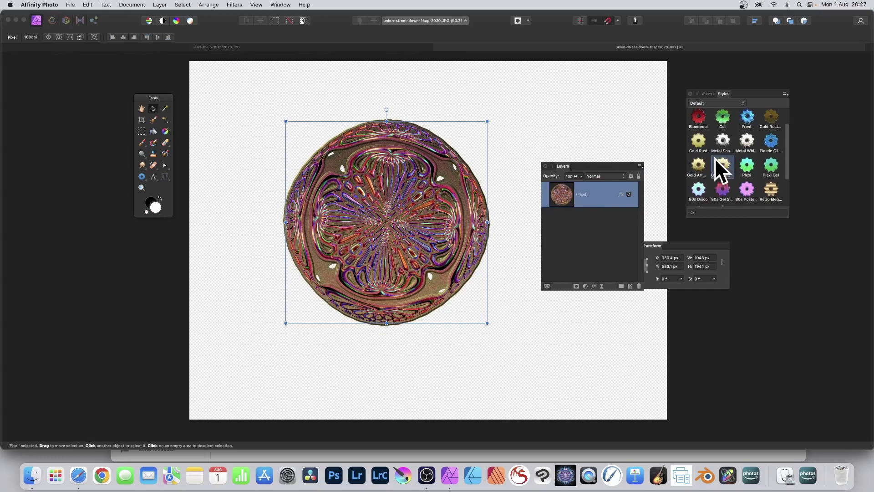
click(699, 138)
click(747, 119)
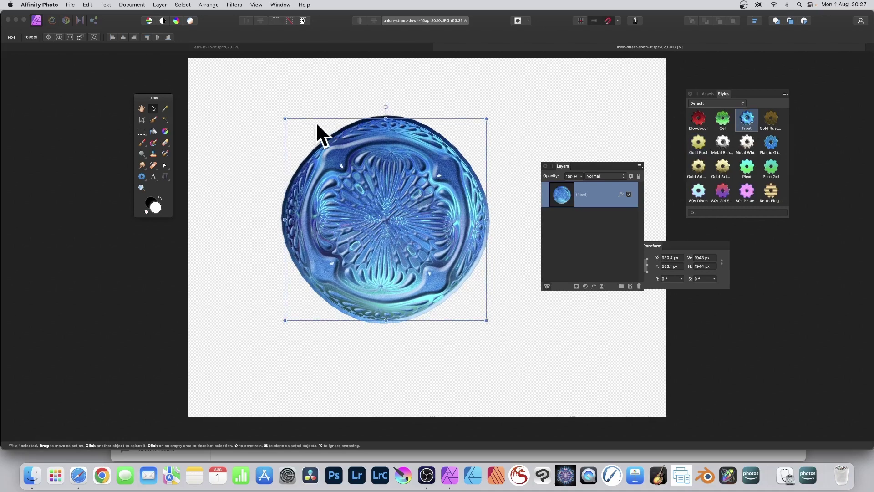
- Reposition the mandala and resize it from its corner to about 2865 px square
click(275, 109)
drag(385, 182, 334, 131)
drag(432, 270, 537, 381)
drag(364, 214, 363, 217)
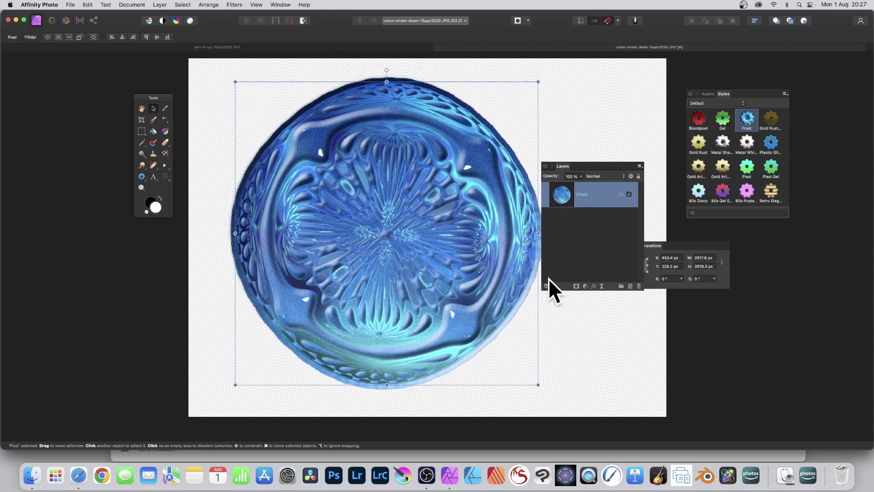
drag(536, 383, 531, 378)
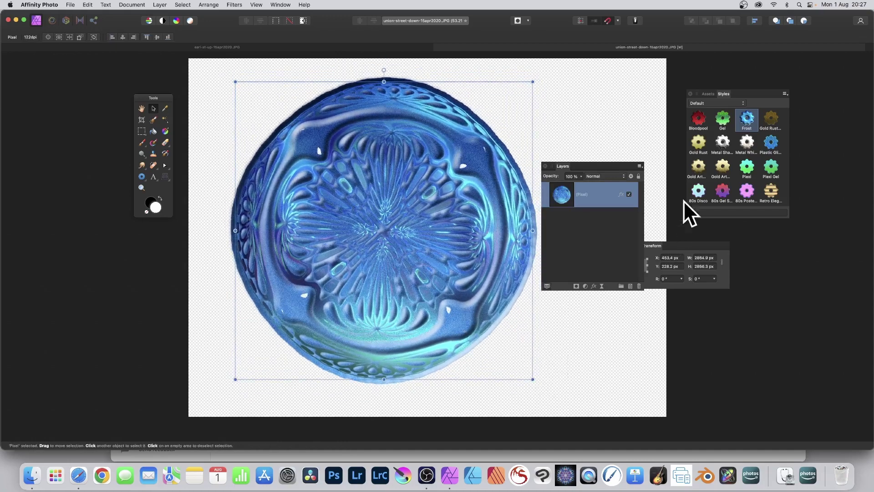
scroll(708, 148, down, 2)
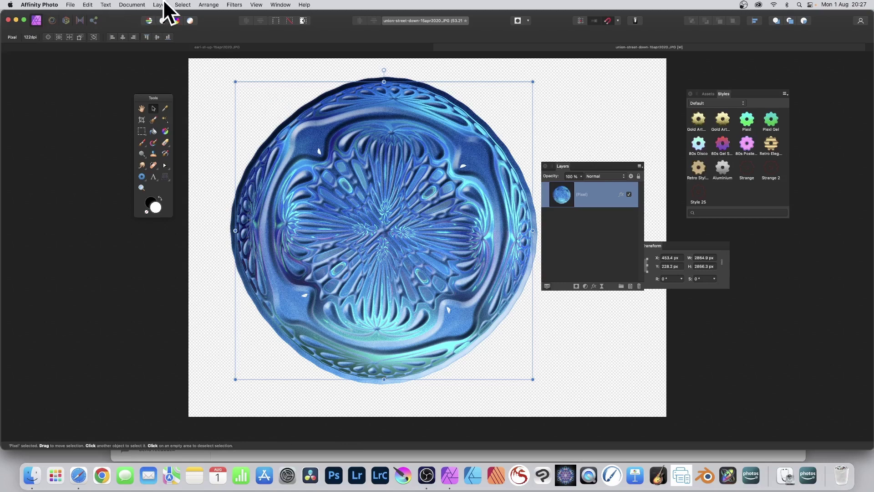
- Dismiss the Filters menu without choosing a filter and open the Layer menu instead
click(233, 5)
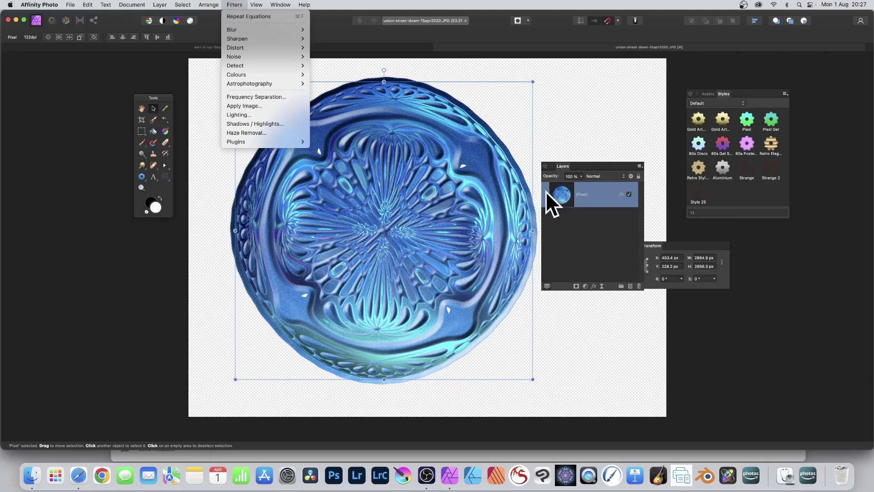
click(596, 206)
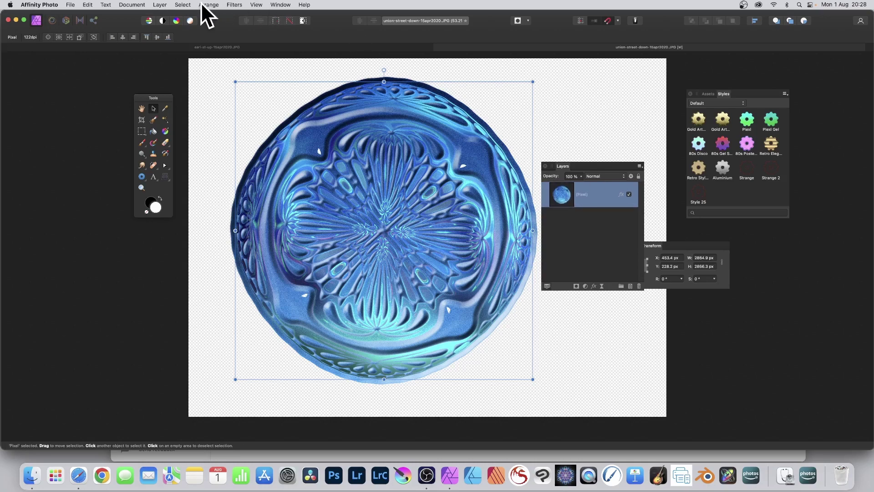
click(162, 5)
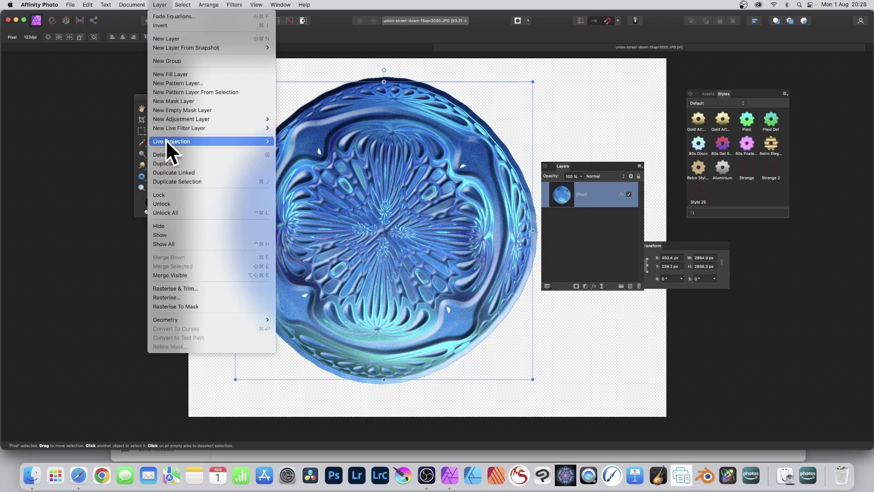
- Rasterise the Frost mandala layer with Preserve layer FX on, baking its icy blue style into the pixels
click(187, 297)
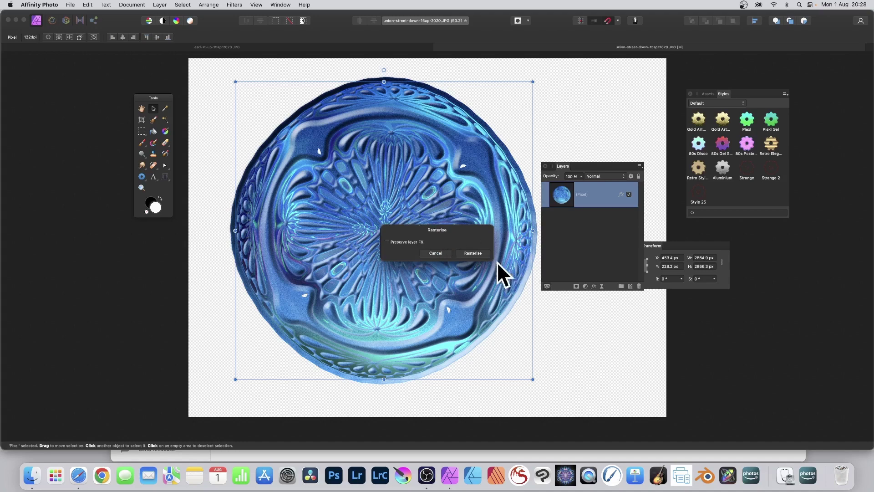
click(472, 253)
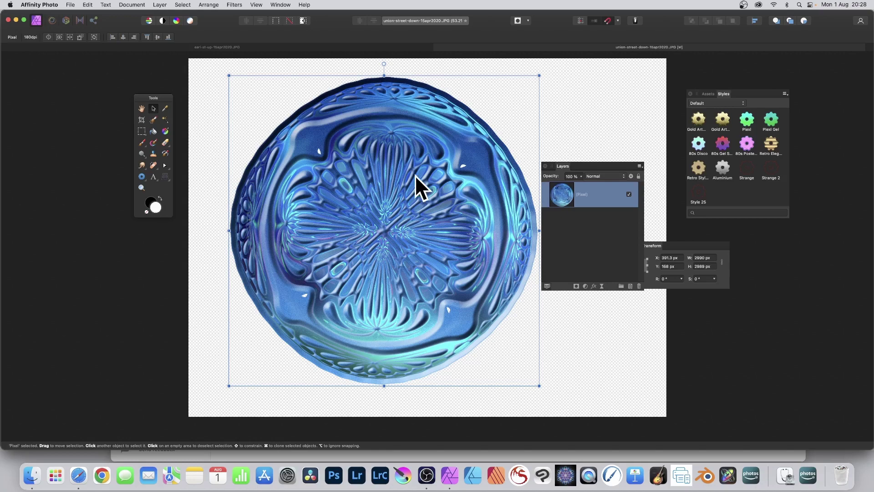
- Open the Equations distortion in Polar mode and paste the custom radial equation into r
click(234, 4)
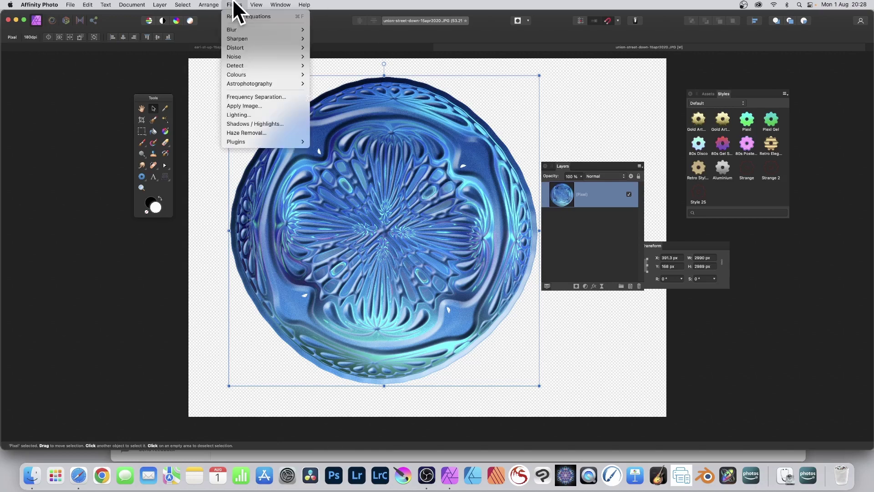
mouse_move(240, 46)
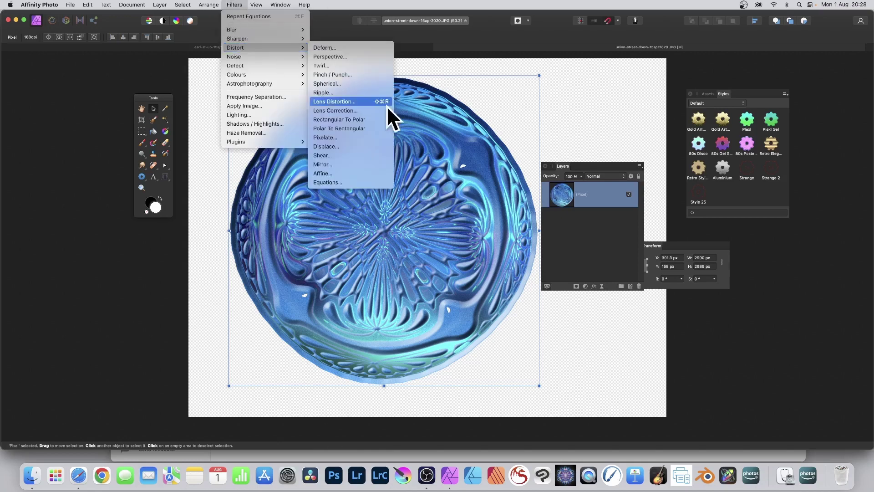
click(358, 184)
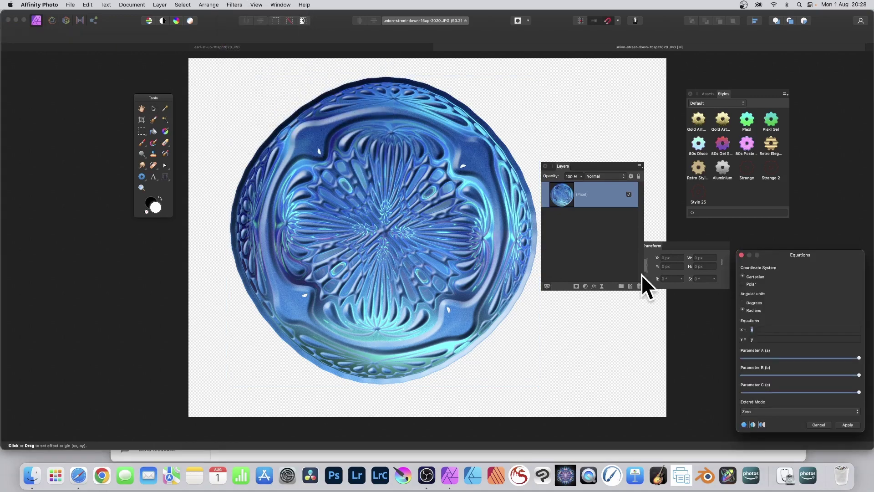
drag(815, 256, 440, 114)
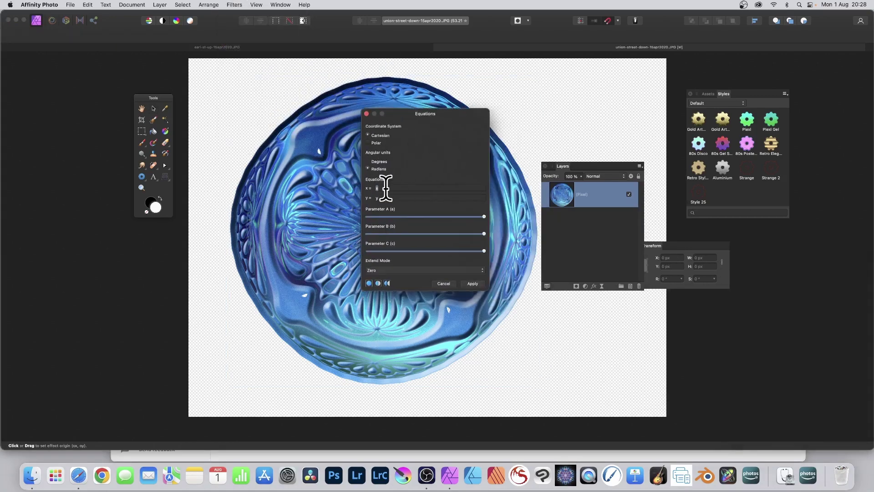
click(370, 142)
click(381, 188)
key(super+v)
key(Tab)
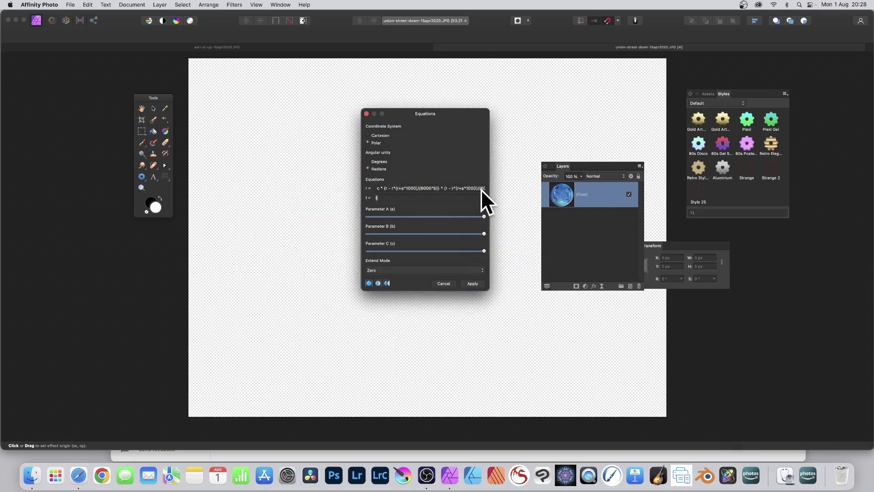
- Try Mirror edge extend and lower Parameter A to about 1036, then return edges to Zero
drag(403, 112, 473, 108)
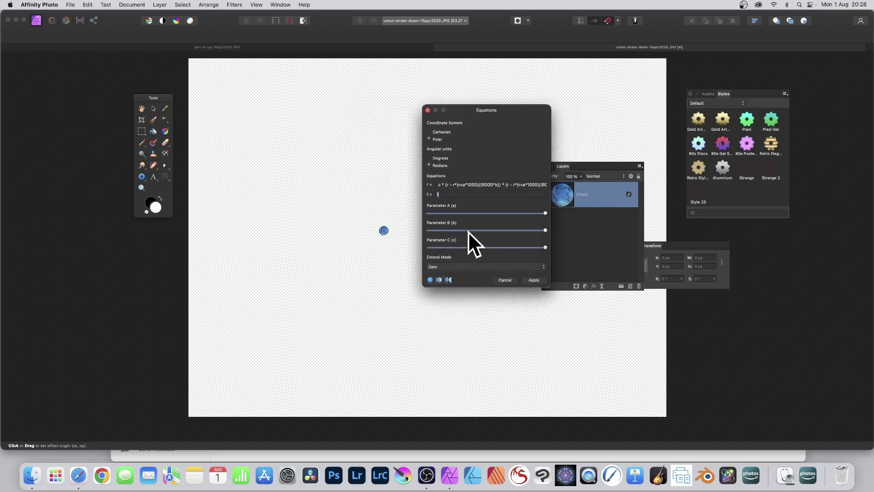
click(452, 265)
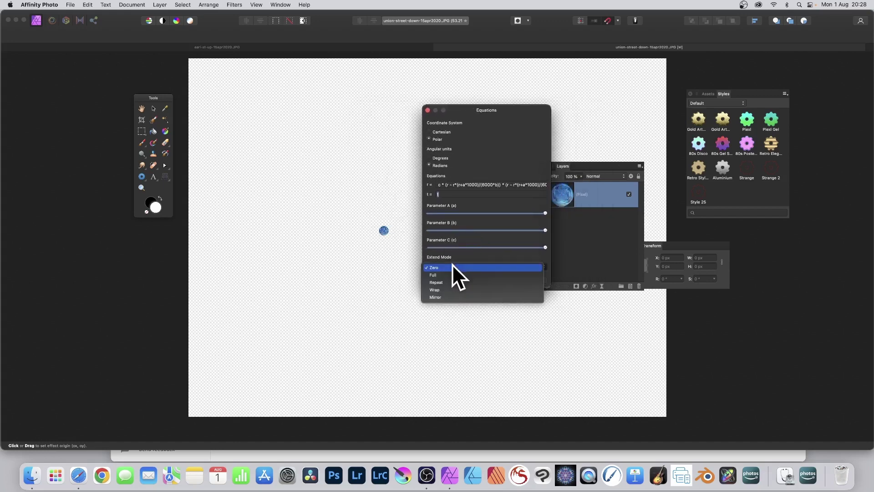
click(447, 298)
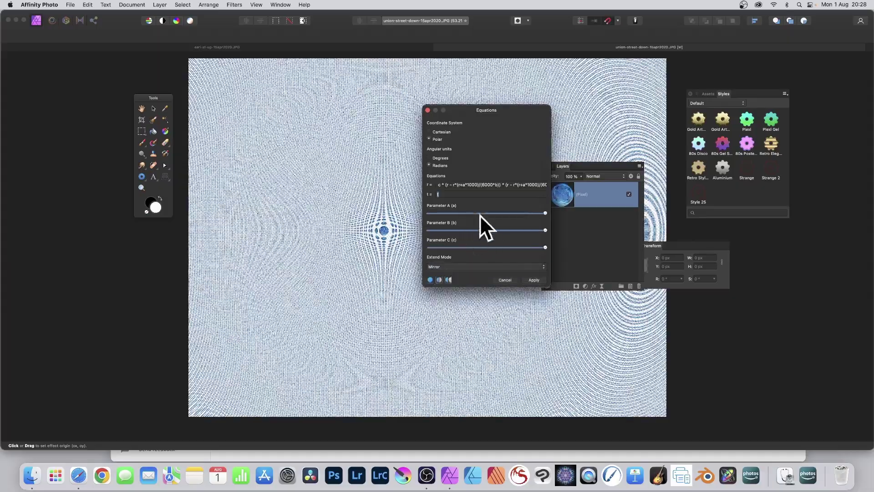
drag(480, 213, 437, 248)
click(460, 266)
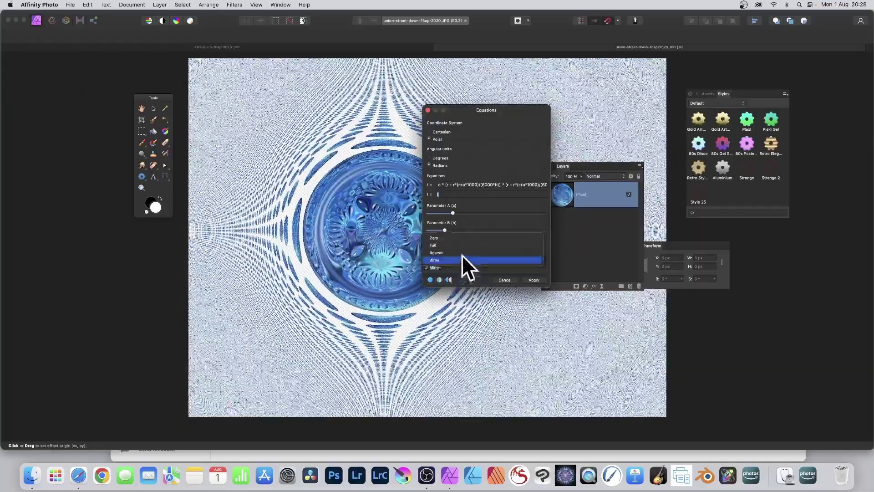
click(457, 238)
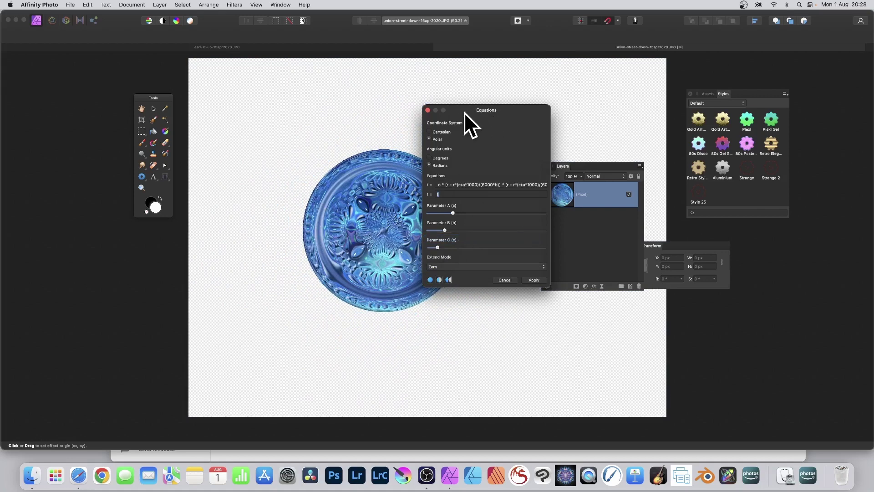
- Set the angle equation to t*10, reposition the distortion origin, and fine-tune Parameter A
drag(464, 112, 510, 112)
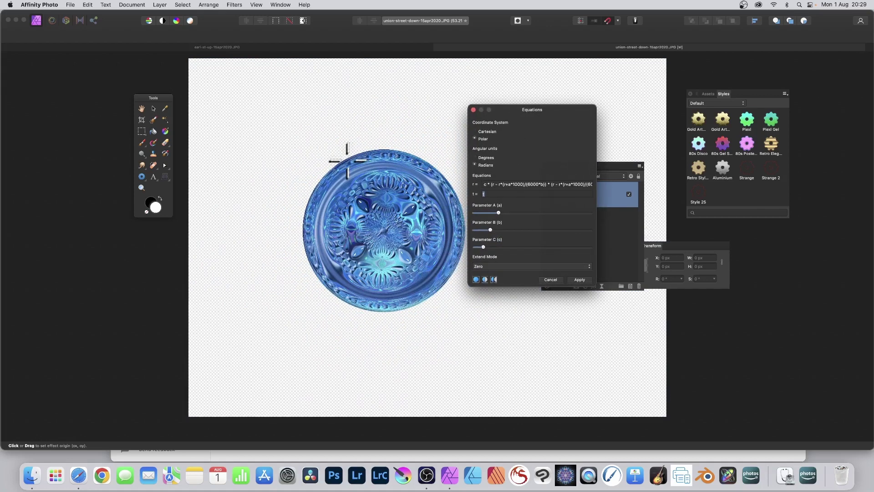
drag(387, 200, 382, 221)
click(489, 193)
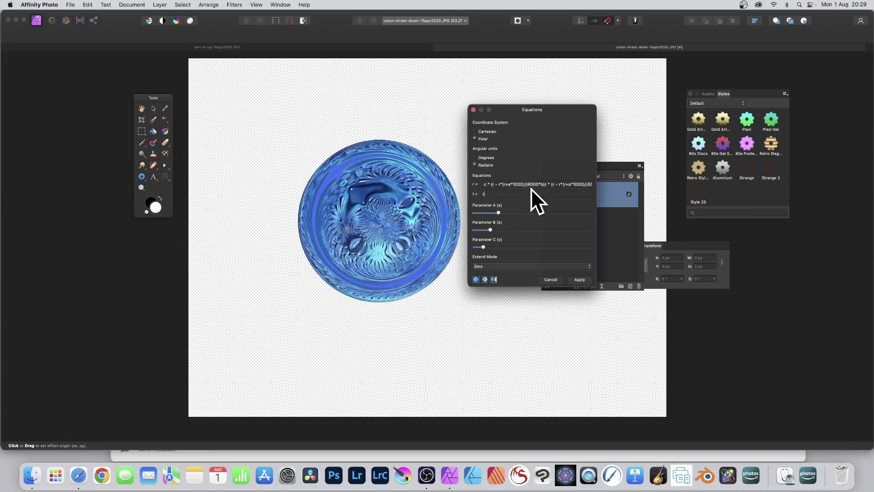
text(*10)
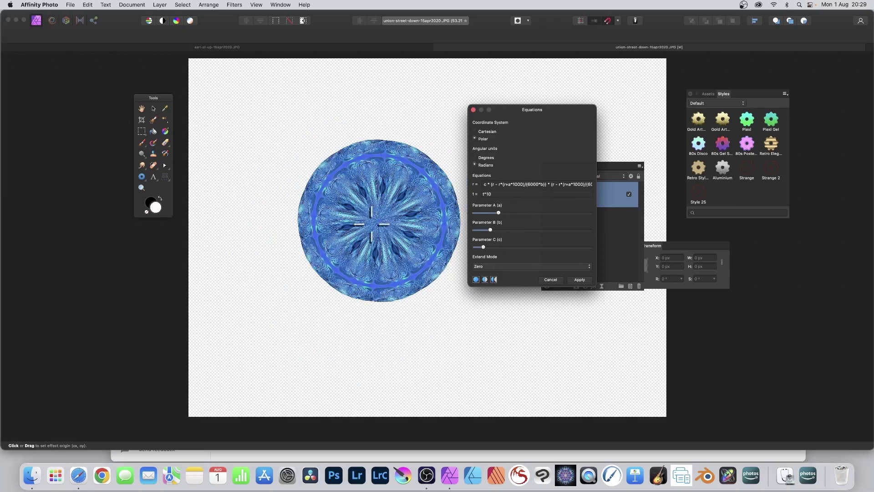
mouse_move(372, 224)
mouse_down()
mouse_move(313, 172)
mouse_move(318, 160)
mouse_move(322, 185)
mouse_move(376, 239)
mouse_up()
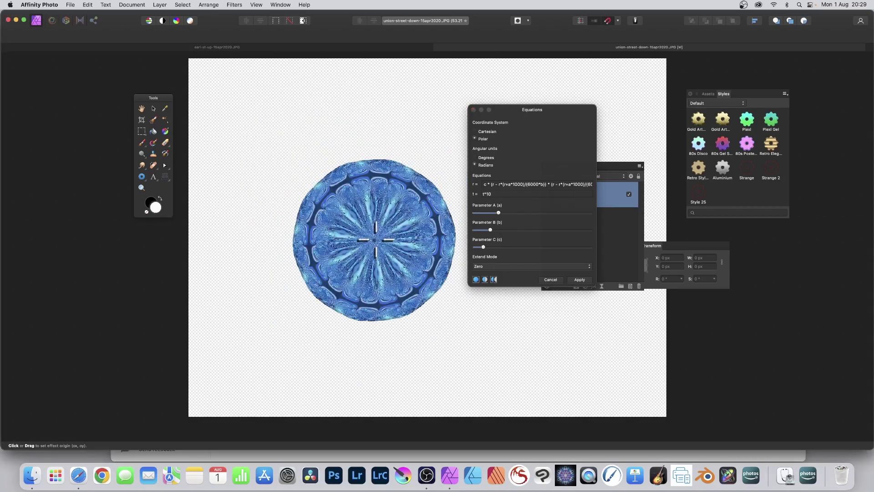
drag(497, 212, 474, 245)
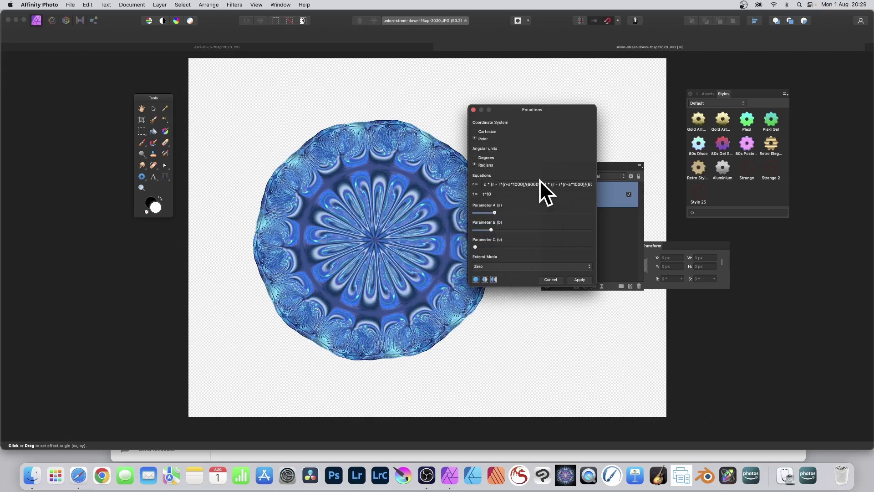
- Change the angle equation to t*4 after briefly trying t*20
key(BackSpace)
key(BackSpace)
key(BackSpace)
text(*20)
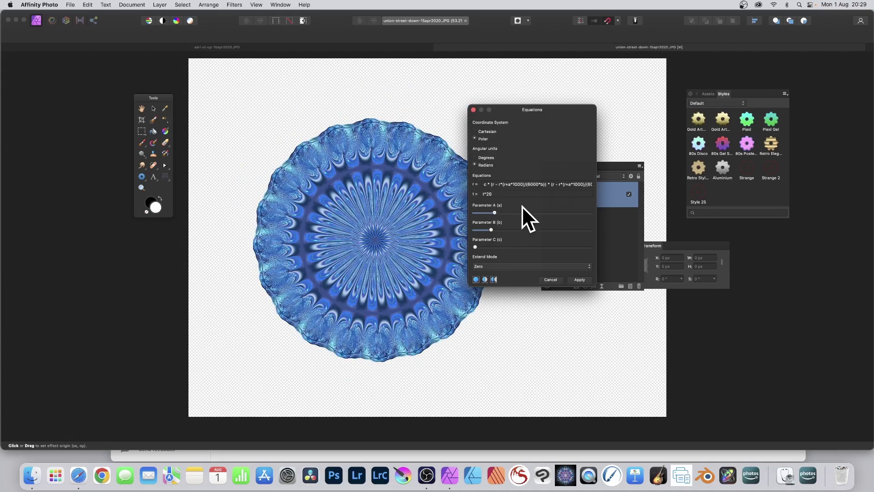
key(BackSpace)
key(BackSpace)
text(4)
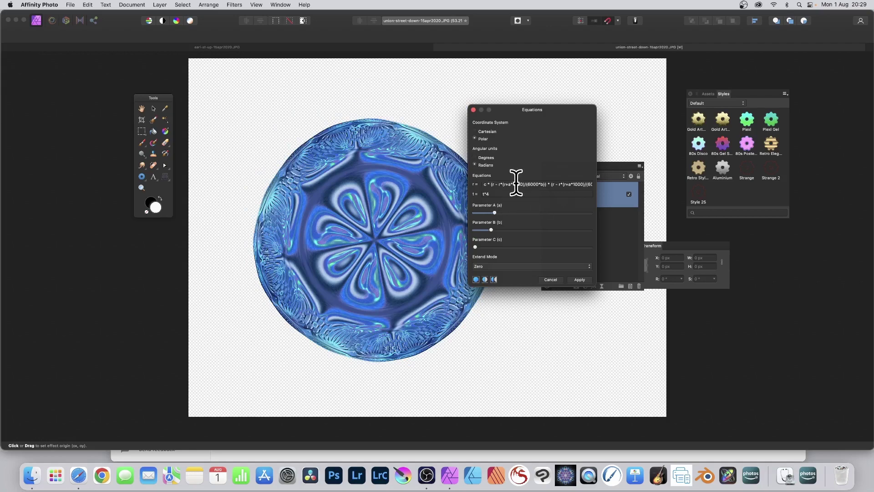
- Change a*1000 to a*1500 and 600*b to 1000*b in the radius equation, then apply
click(521, 184)
key(Left)
key(BackSpace)
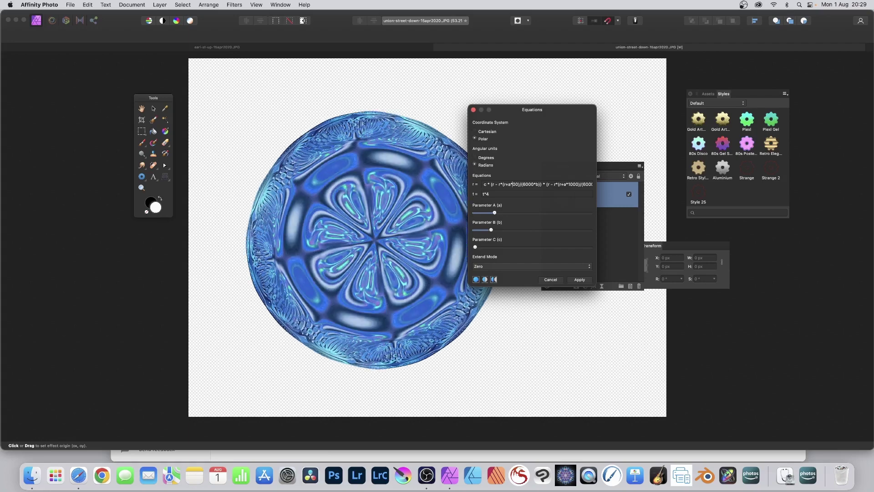
text(5)
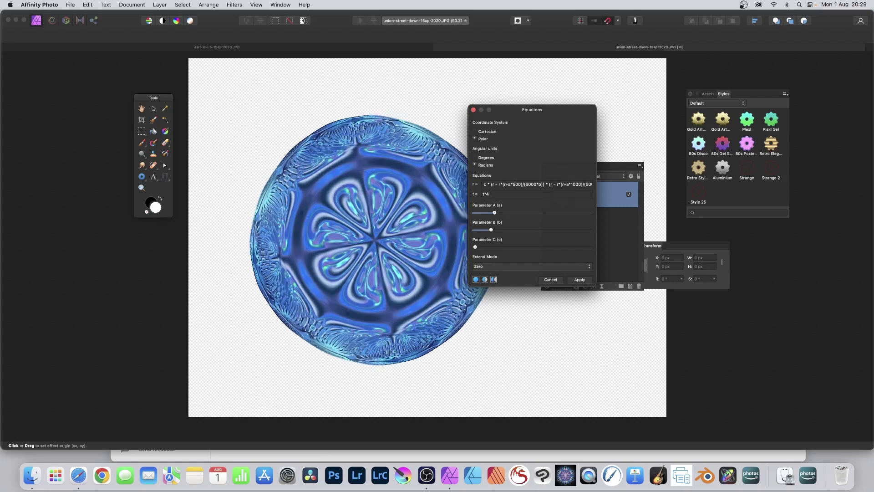
key(Left)
text(1)
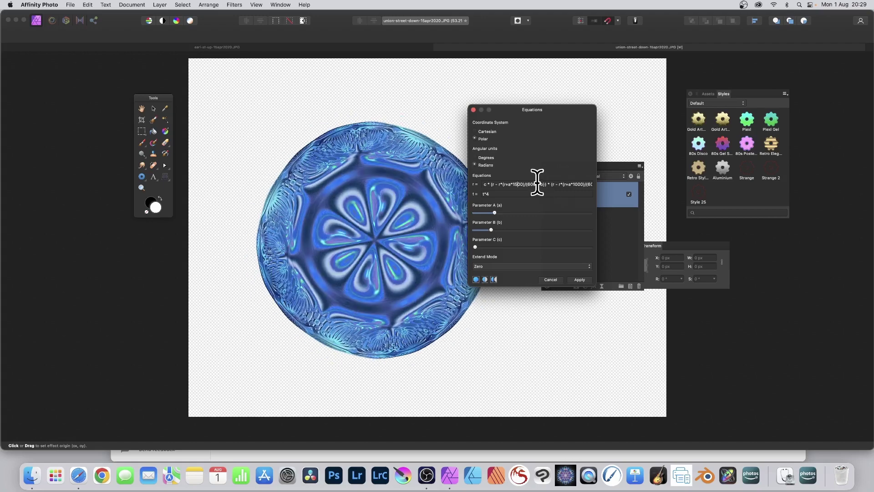
key(Right)
key(Right)
key(Right)
key(Right)
key(Right)
key(Right)
key(Delete)
text(10)
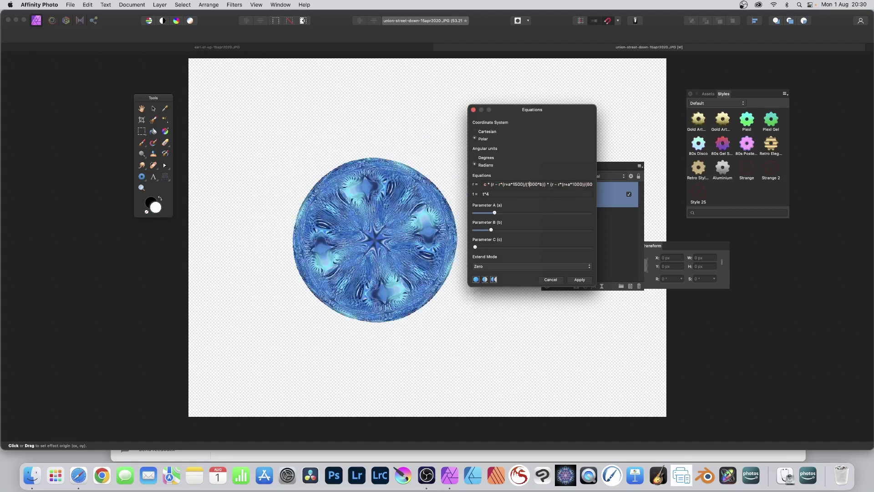
text(0)
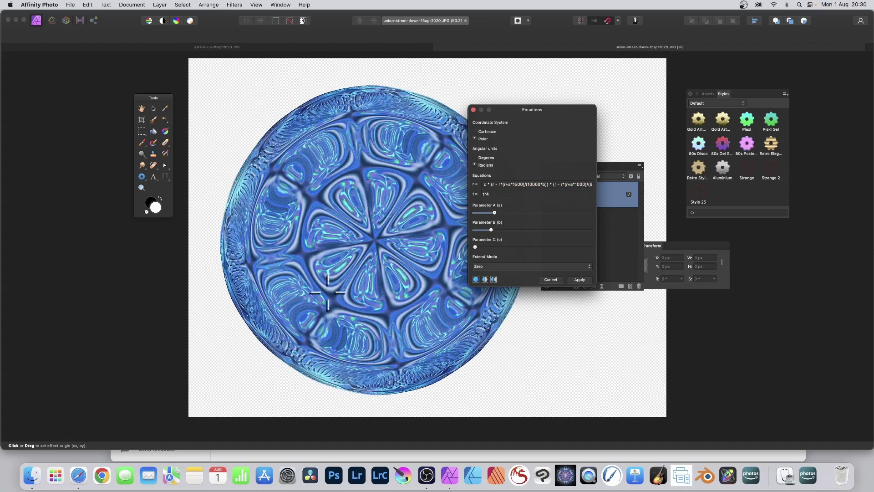
click(580, 280)
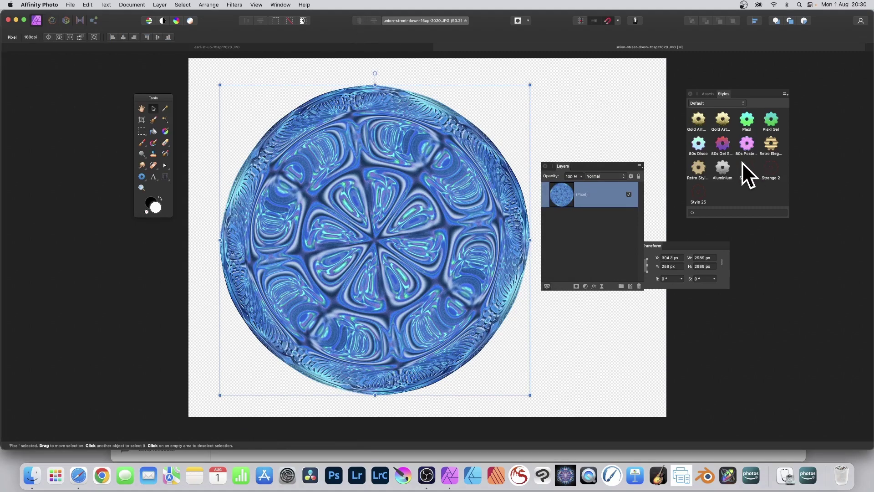
- Preview the Frost, Bloodpool and Gold Rust styles on the rosette, undoing each one
scroll(742, 162, up, 3)
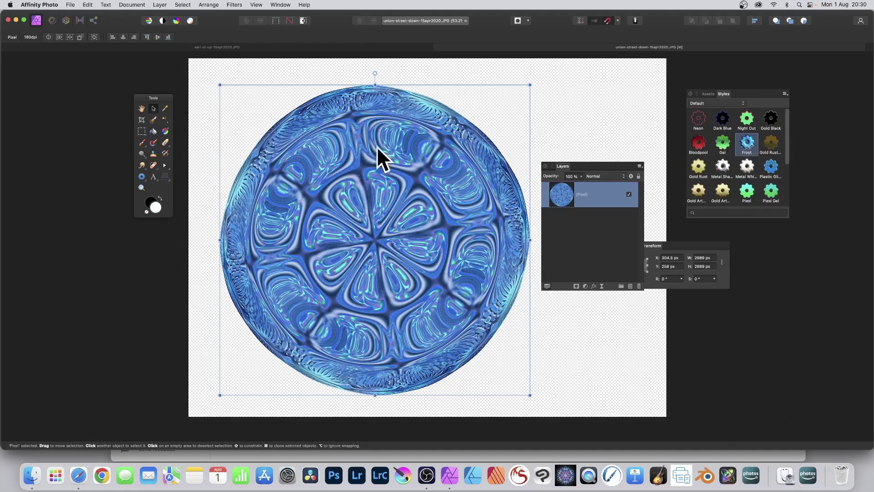
click(747, 141)
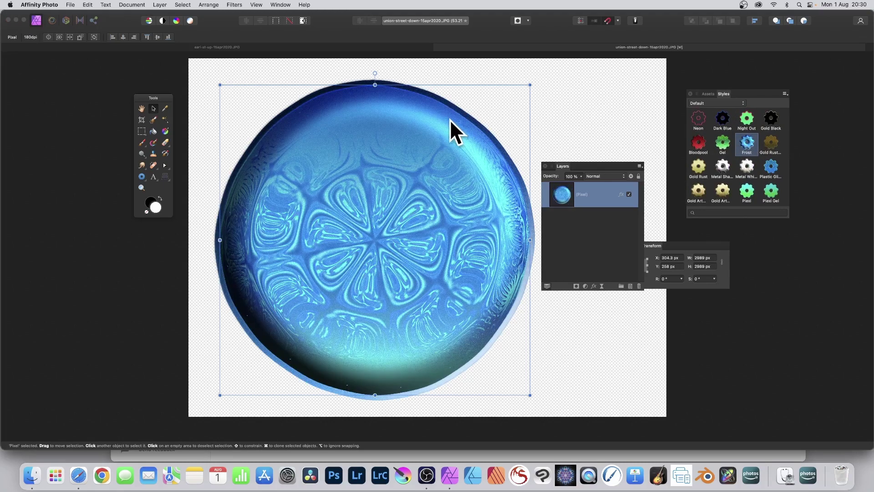
key(super+z)
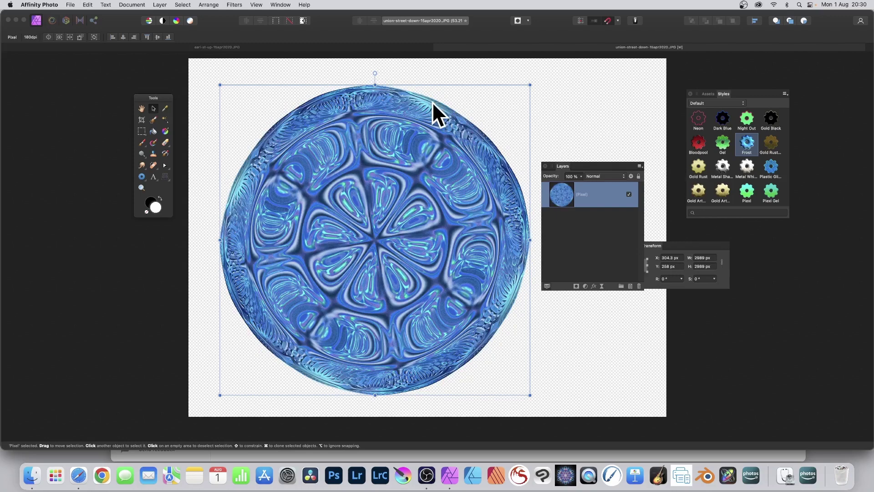
click(698, 142)
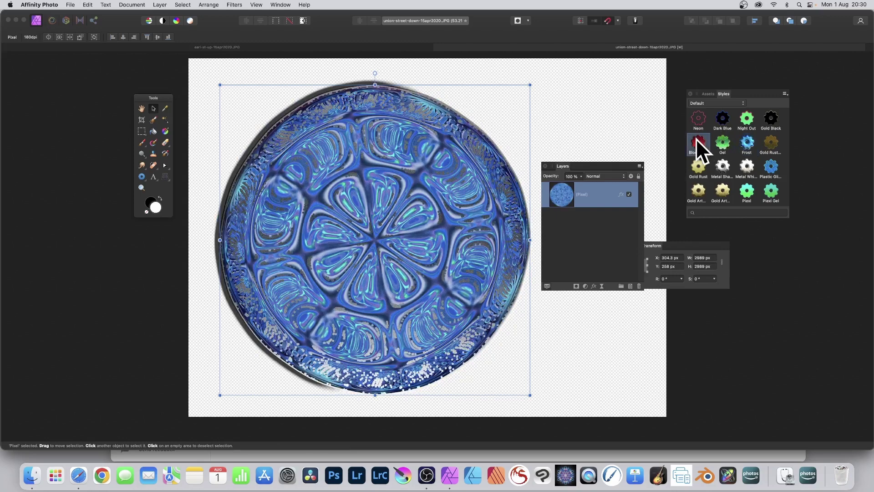
click(699, 165)
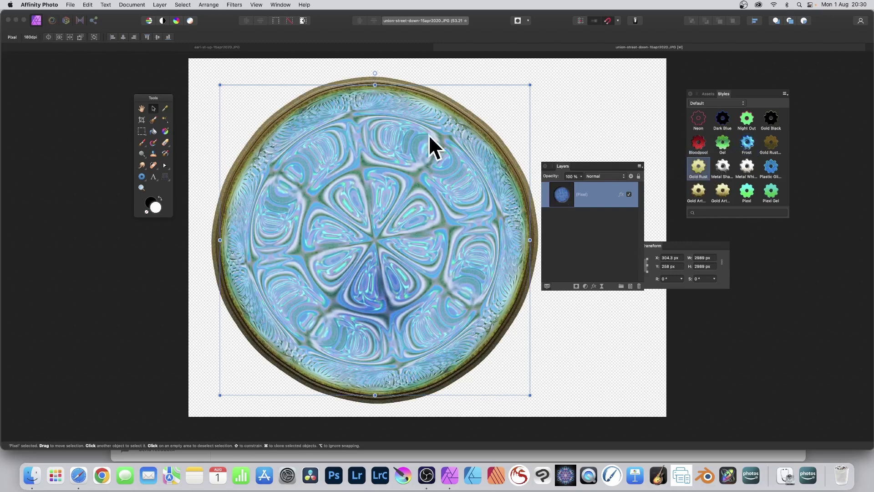
key(super+z)
key(super+z)
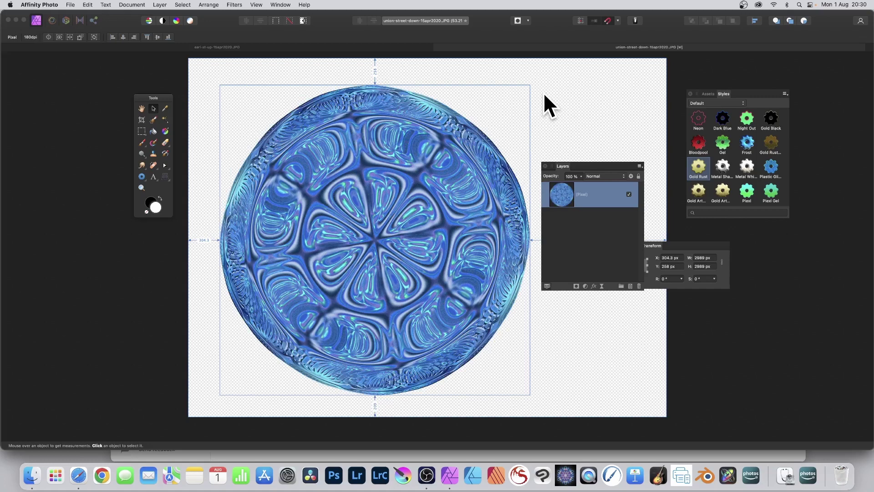
- Apply a 7-mirror Mirror distortion centred on the rosette, then move the star up-left
click(236, 4)
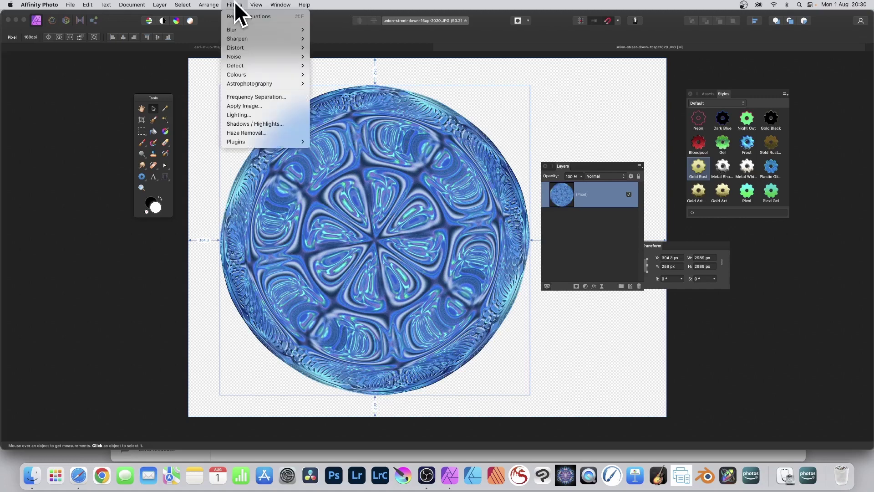
mouse_move(241, 49)
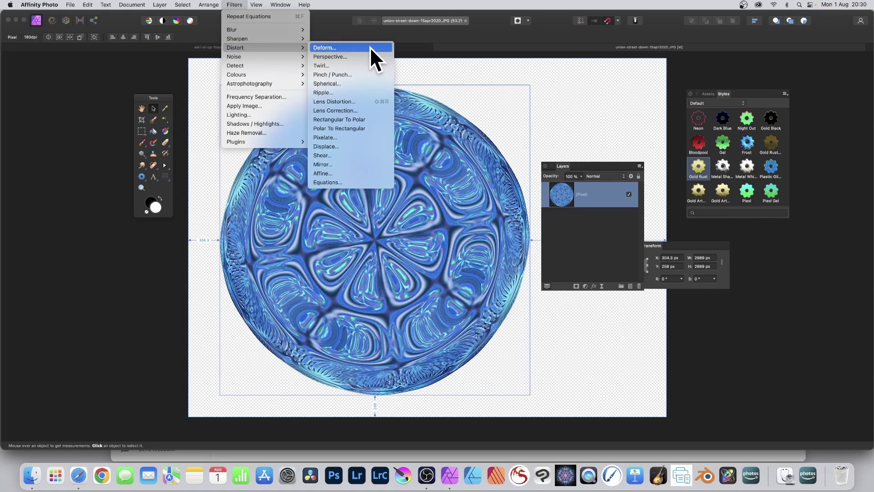
click(339, 164)
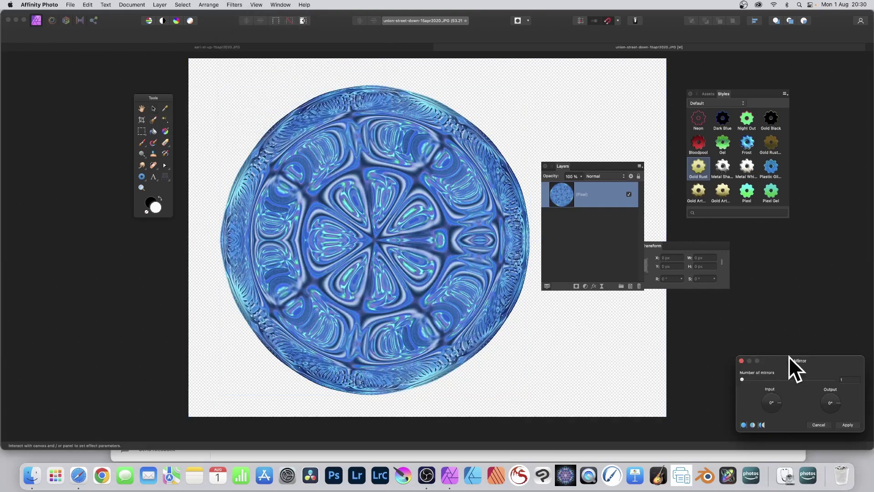
drag(789, 356, 448, 192)
drag(410, 219, 439, 270)
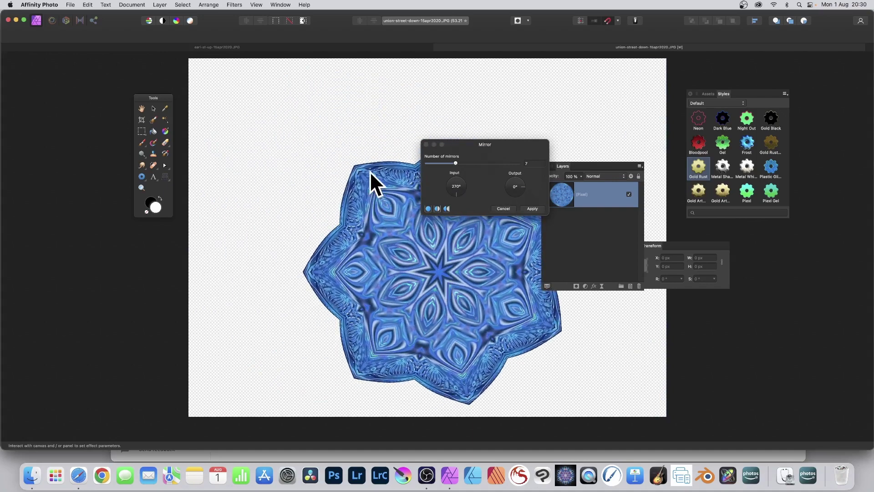
click(541, 209)
drag(478, 233, 407, 175)
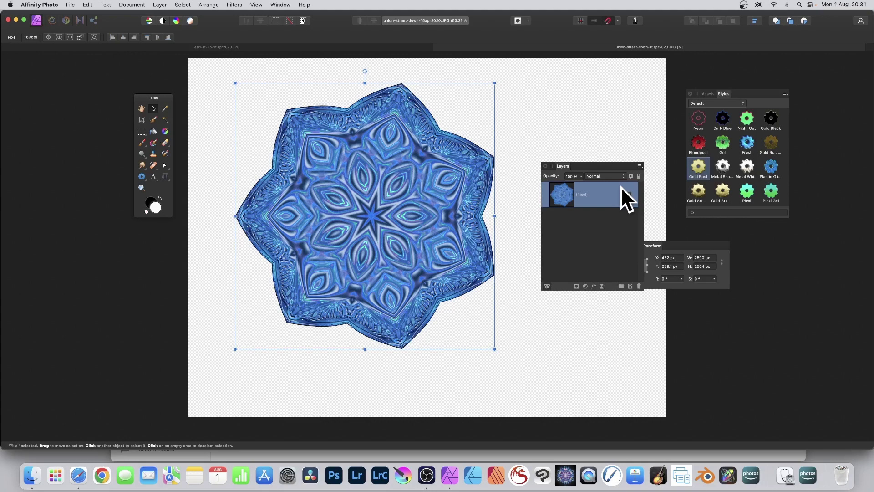
- Preview Metal Shadow, Metal White, Plastic Glitter, Bloodpool and two gold styles on the star
click(727, 167)
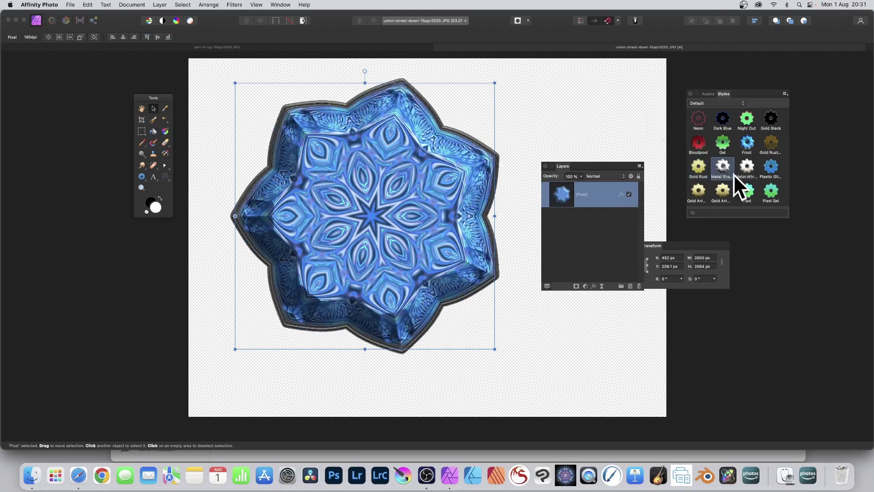
click(750, 166)
click(763, 163)
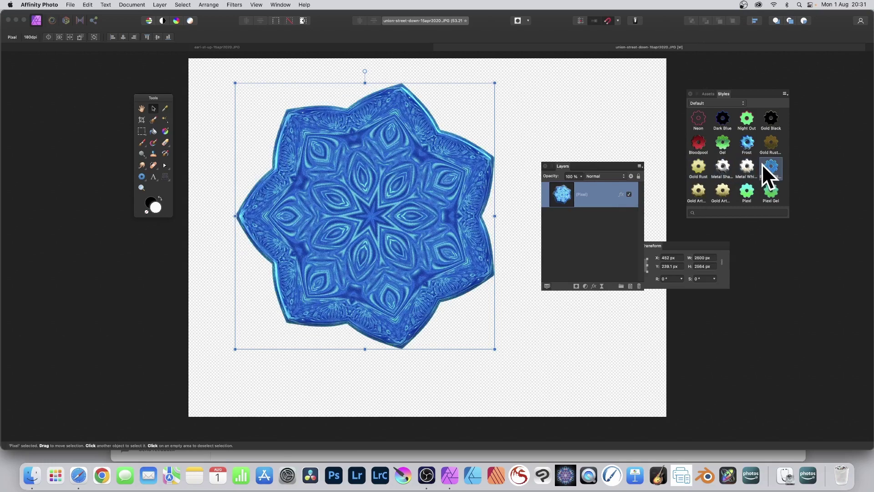
click(701, 144)
click(698, 191)
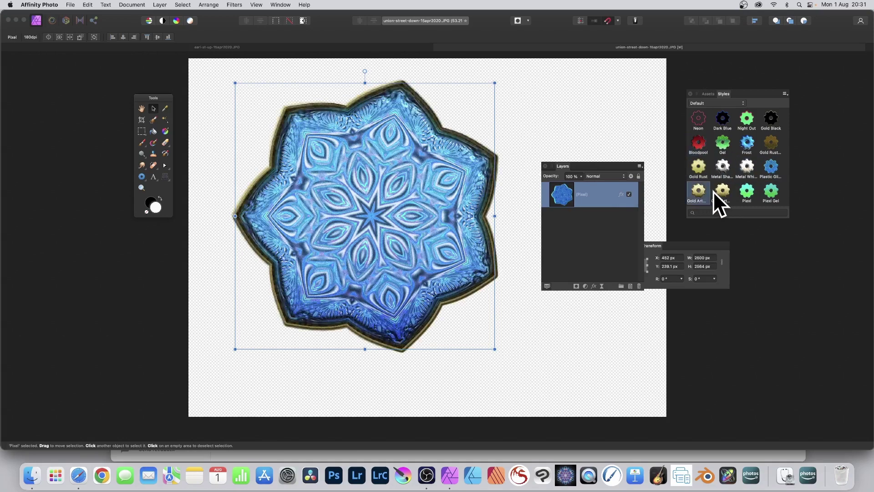
click(723, 192)
- Preview a retro style plus 80s Poster, Gel and Disco, then undo back to the plain blue star
scroll(737, 196, down, 2)
click(773, 172)
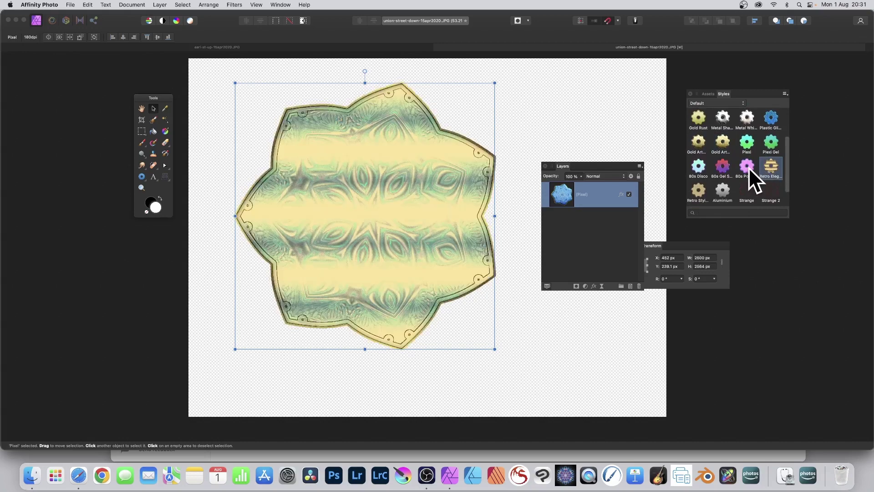
click(747, 167)
click(723, 167)
click(698, 165)
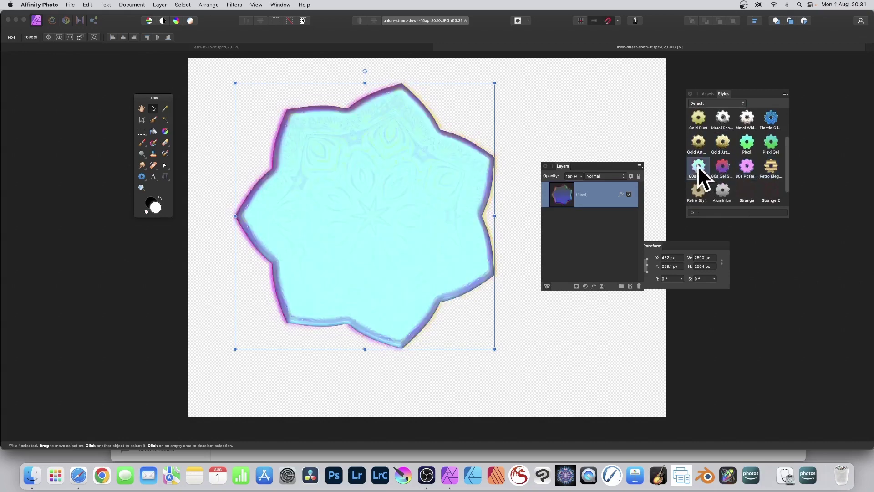
key(super+z)
key(super+z)
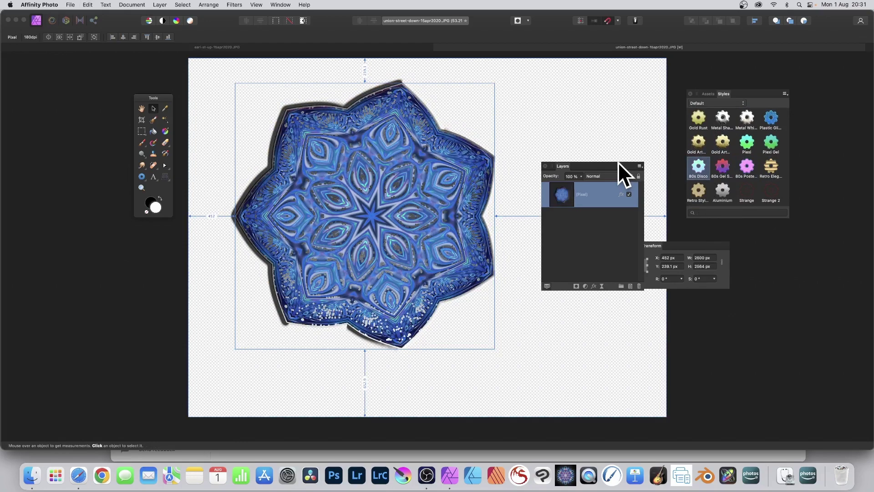
key(super+z)
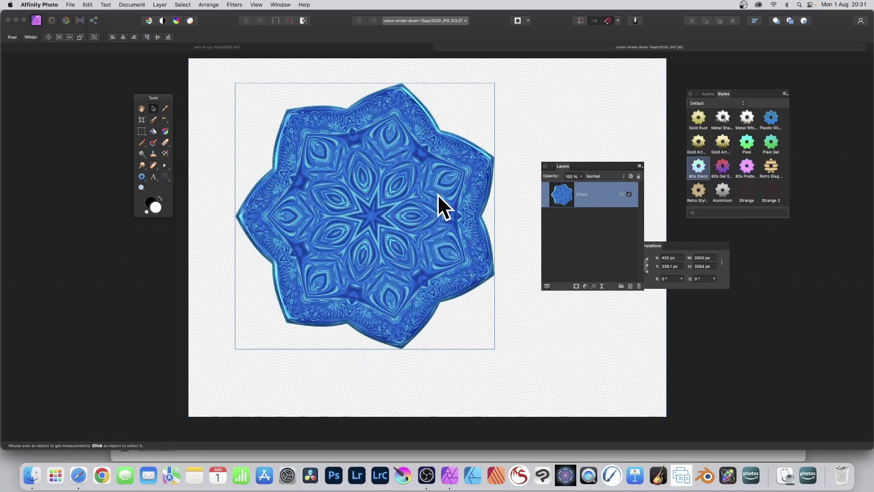